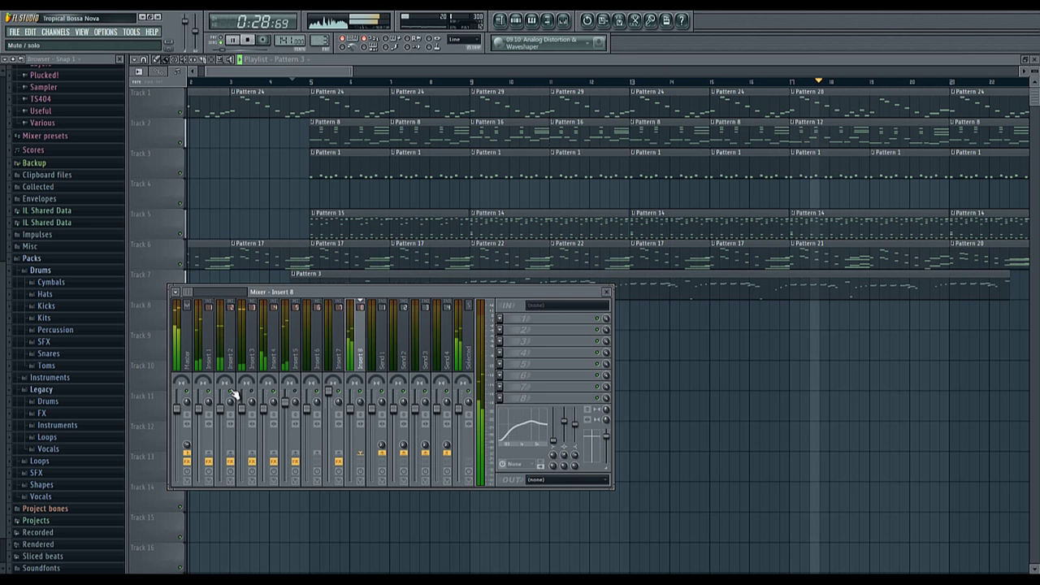
# Play the arrangement from bar 21 and examine the Pattern 20 clip on Track 6 and the mixer's channel levels.
pyautogui.press('F9')
pyautogui.scroll(-2, 661, 386)
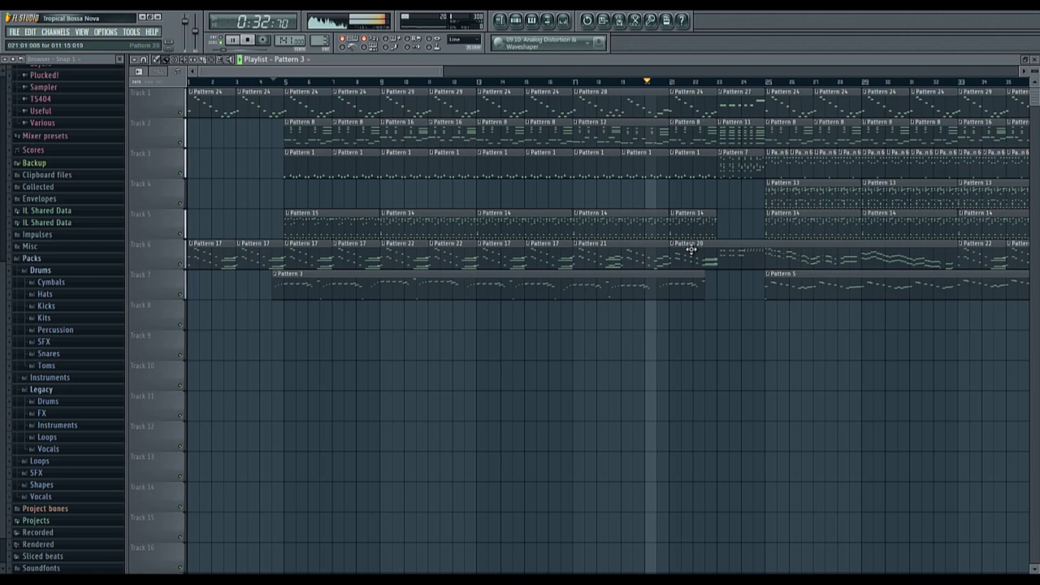
pyautogui.scroll(-2, 531, 325)
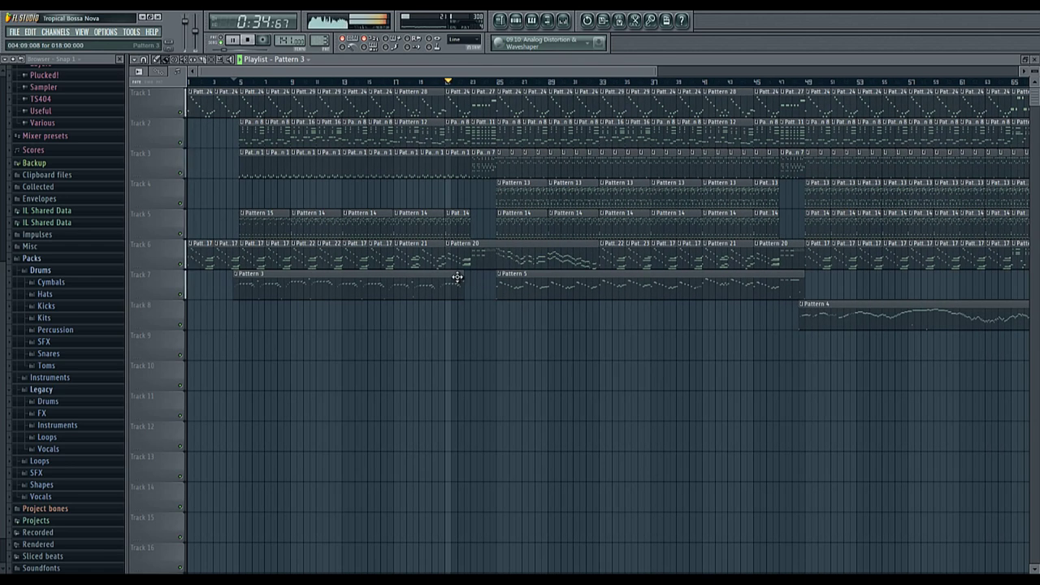
pyautogui.scroll(3, 463, 263)
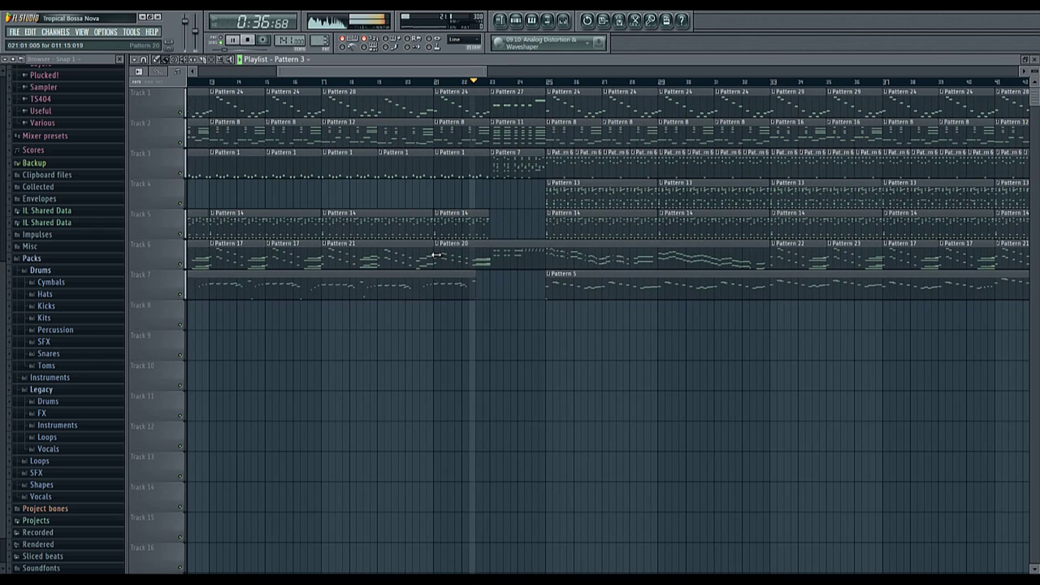
pyautogui.moveTo(475, 262); pyautogui.dragTo(253, 263)
pyautogui.scroll(3, 488, 262)
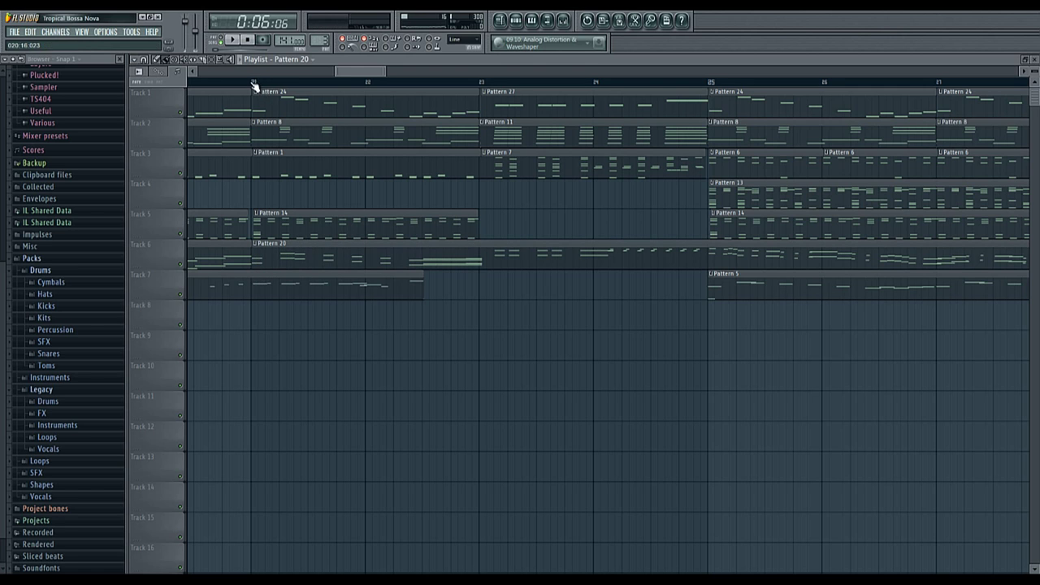
pyautogui.scroll(-4, 604, 347)
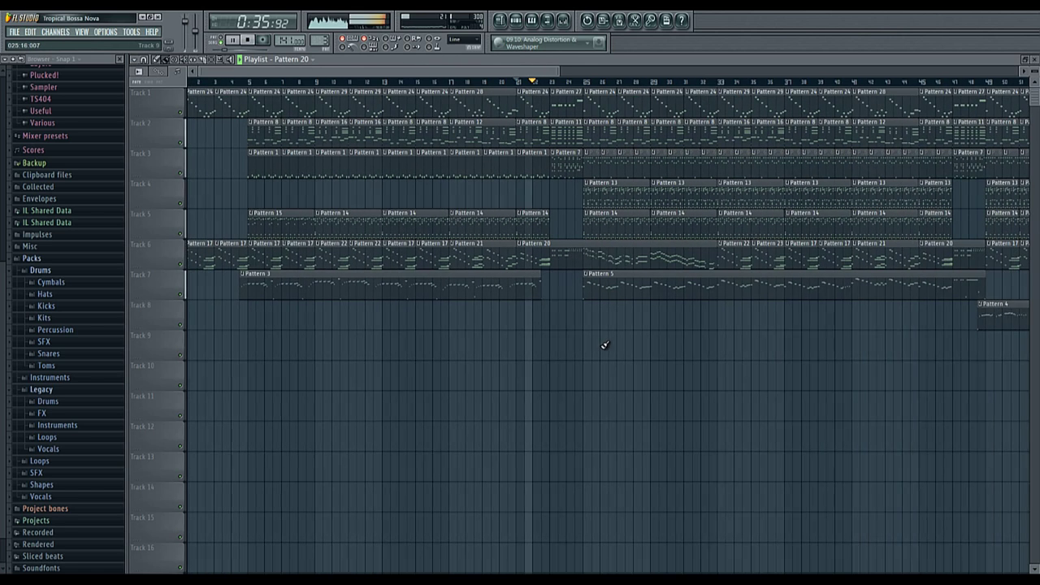
pyautogui.scroll(-1, 604, 345)
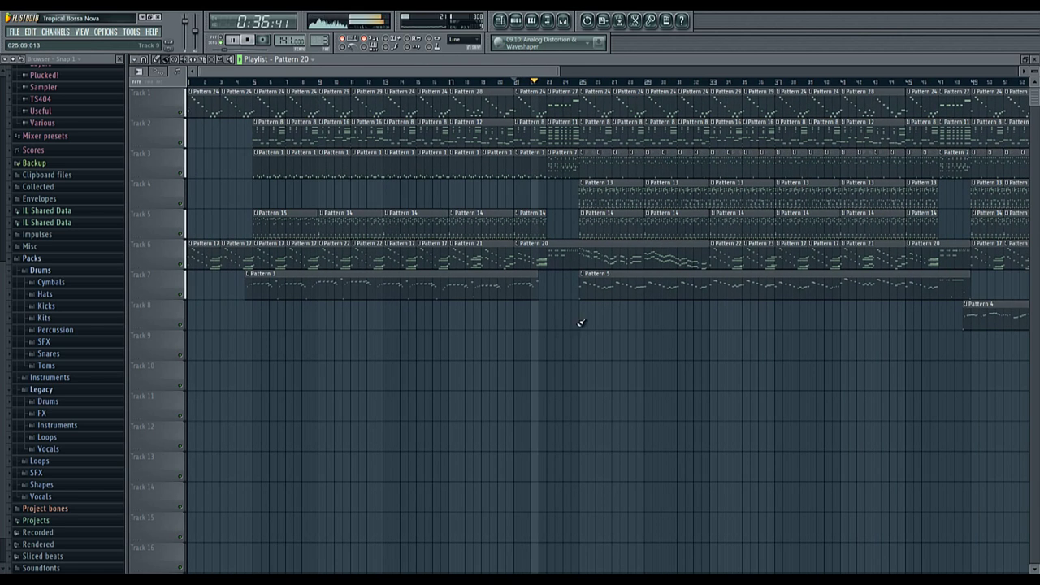
pyautogui.click(563, 27)
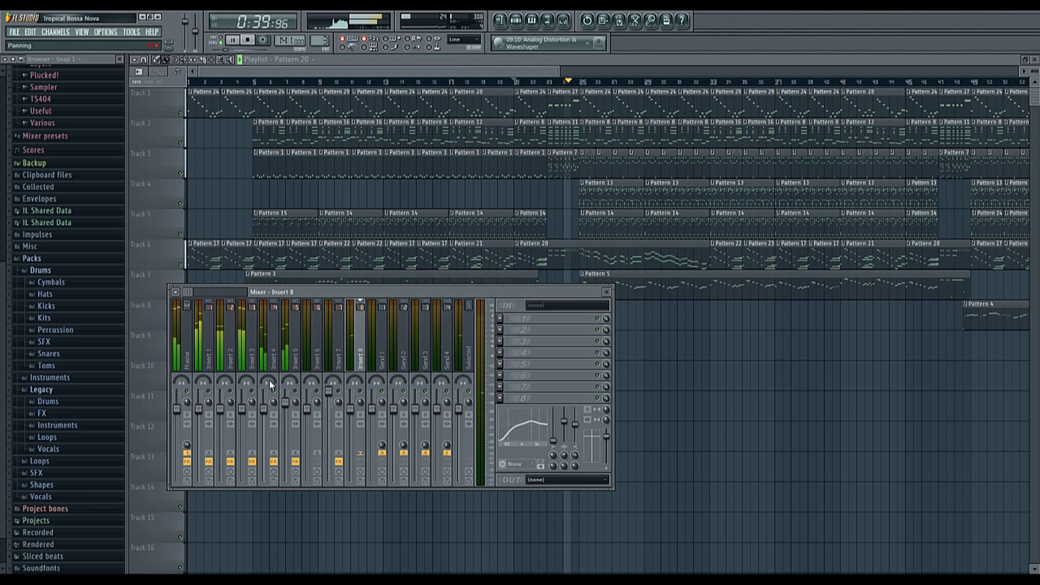
pyautogui.click(368, 64)
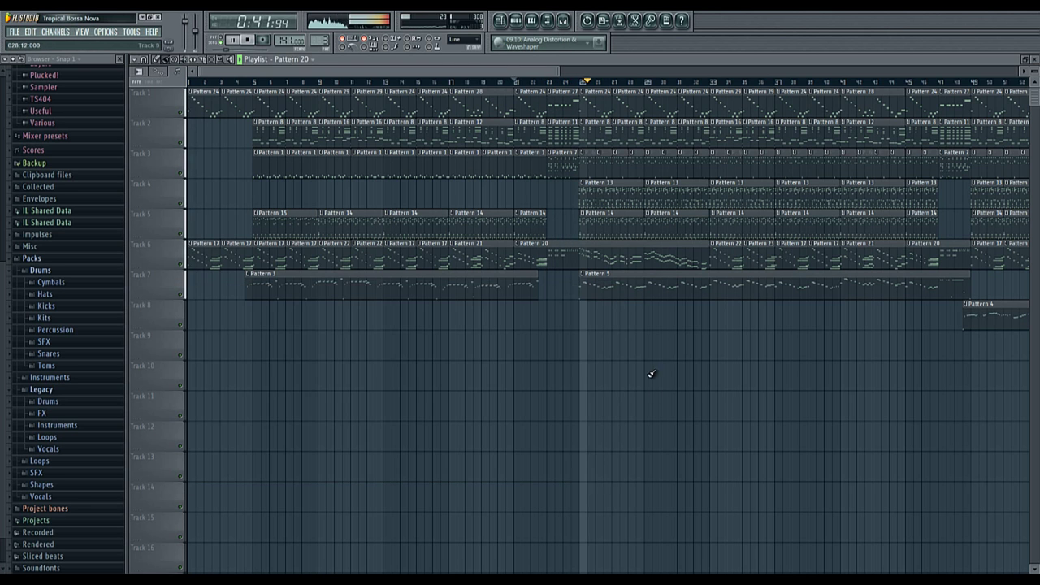
# Trim the start of the Pattern 20 clip on Track 6 to just after bar 24.
pyautogui.scroll(5, 619, 370)
pyautogui.scroll(2, 413, 249)
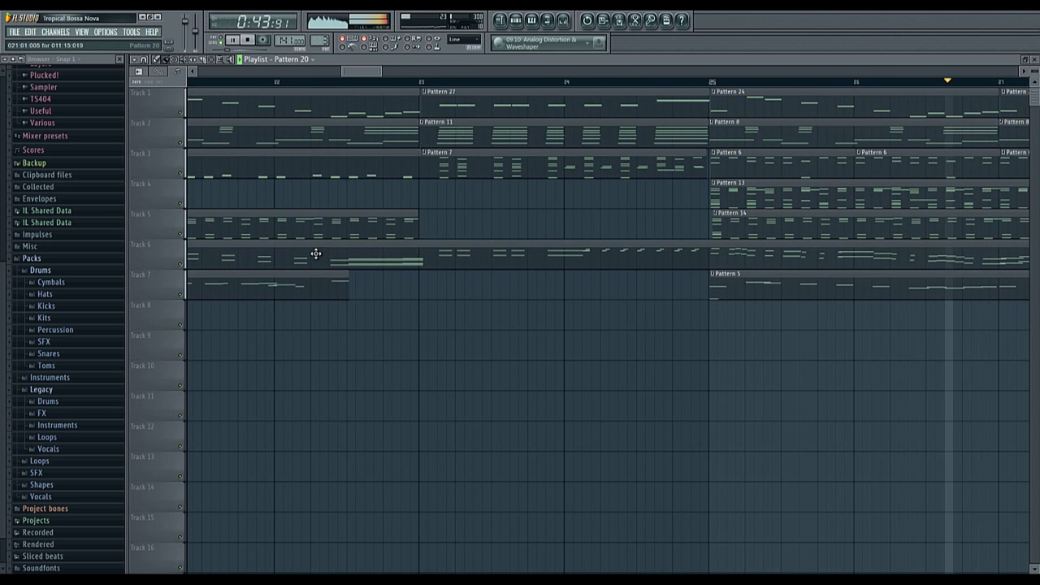
pyautogui.scroll(-4, 425, 364)
pyautogui.moveTo(282, 254); pyautogui.dragTo(524, 318)
pyautogui.scroll(-5, 528, 325)
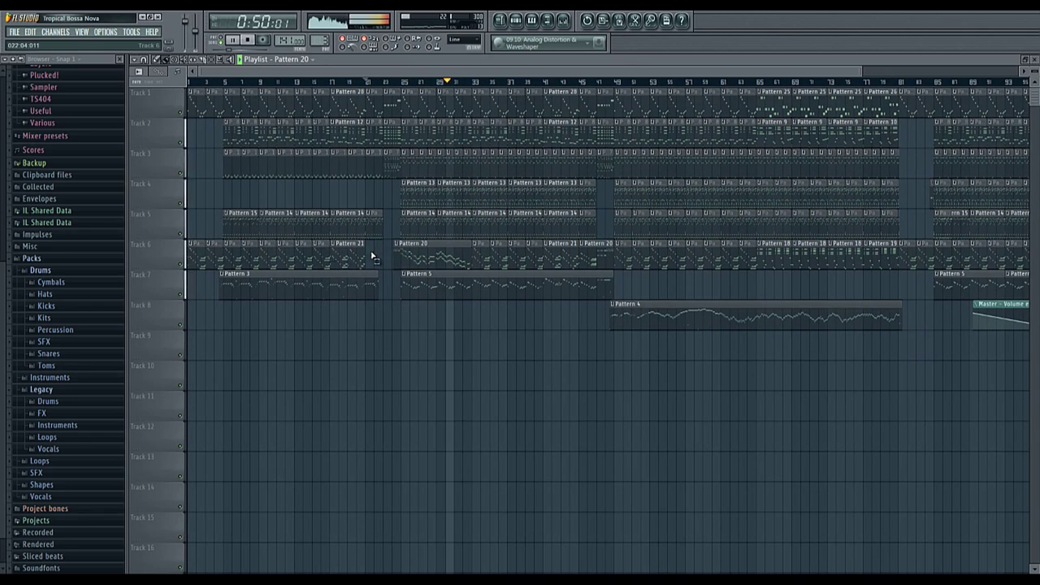
# Move the Pattern 17 to Pattern 21 clips at the start of Track 6 down to Track 9 and mute that track.
pyautogui.moveTo(375, 257); pyautogui.dragTo(186, 237)
pyautogui.moveTo(375, 268); pyautogui.dragTo(175, 289)
pyautogui.hotkey('ctrl', 'z')
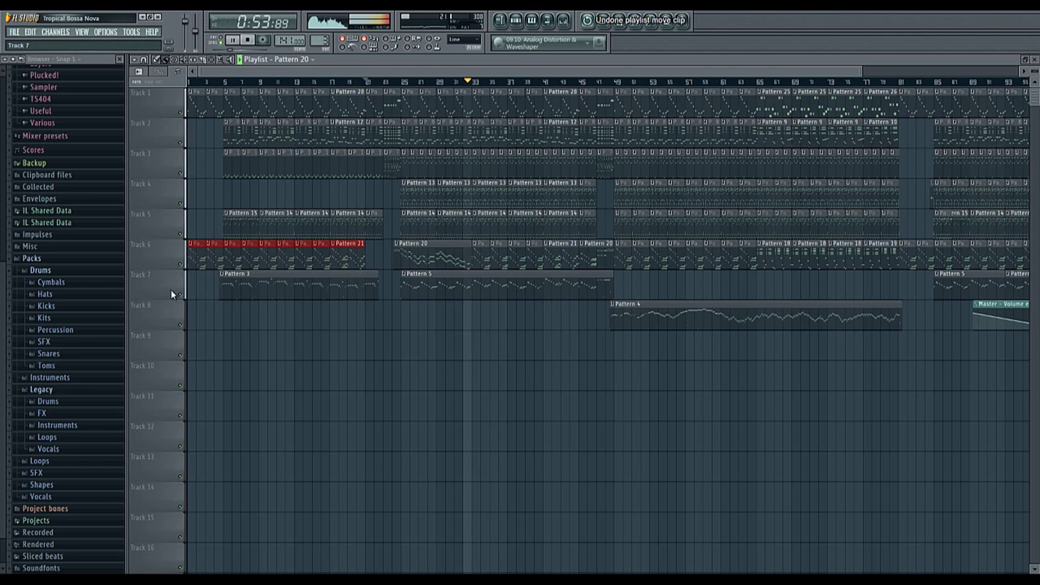
pyautogui.scroll(5, 171, 289)
pyautogui.scroll(3, 159, 281)
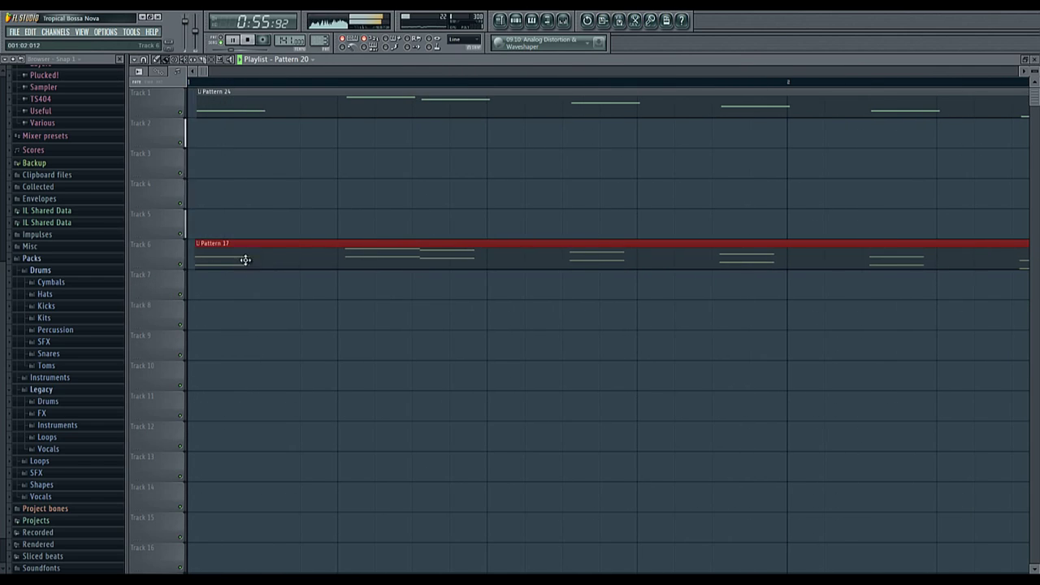
pyautogui.moveTo(249, 257); pyautogui.dragTo(274, 332)
pyautogui.scroll(-8, 284, 335)
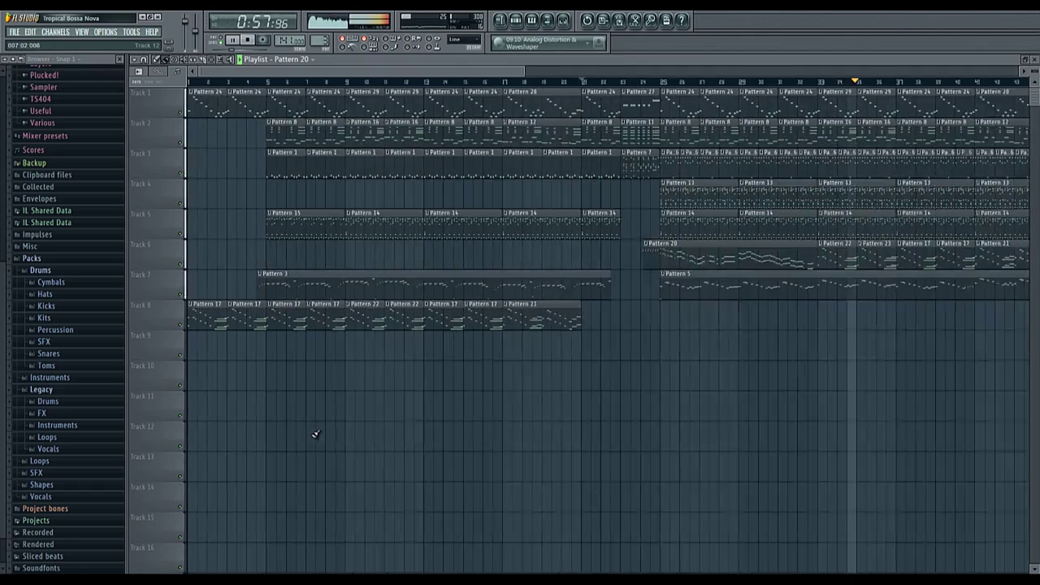
pyautogui.moveTo(349, 360); pyautogui.dragTo(222, 354)
pyautogui.scroll(8, 160, 330)
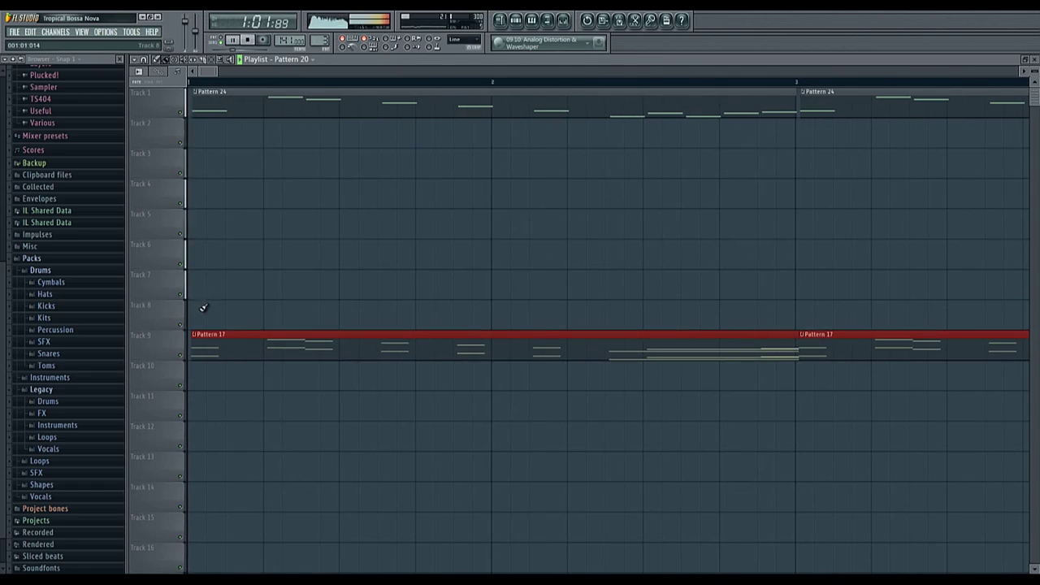
pyautogui.hotkey('ctrl', 'd')
pyautogui.click(180, 354)
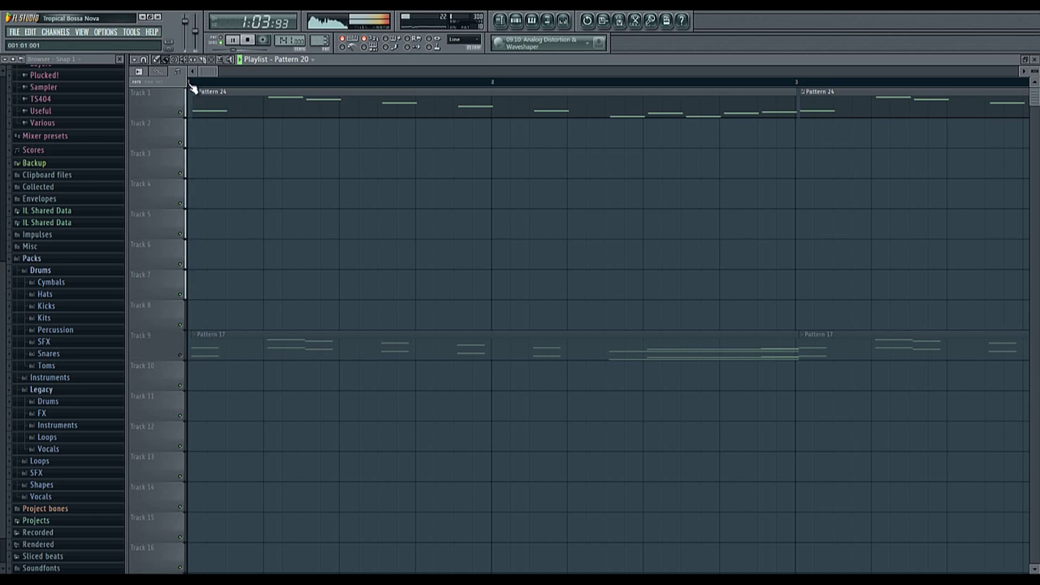
# Play the arrangement from the beginning and again from about bar 4, checking the channel levels in the mixer.
pyautogui.scroll(-8, 188, 295)
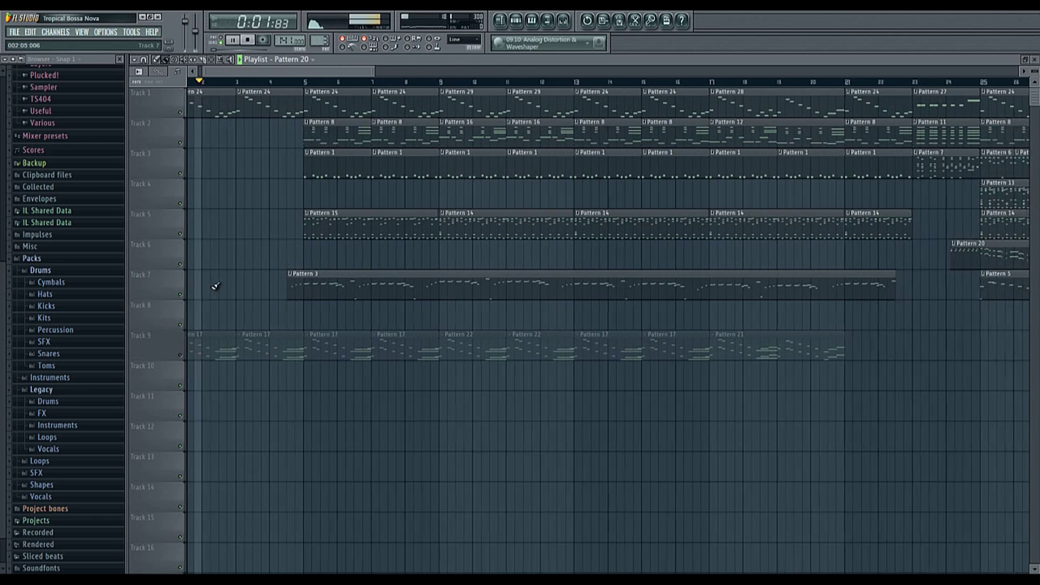
pyautogui.click(284, 82)
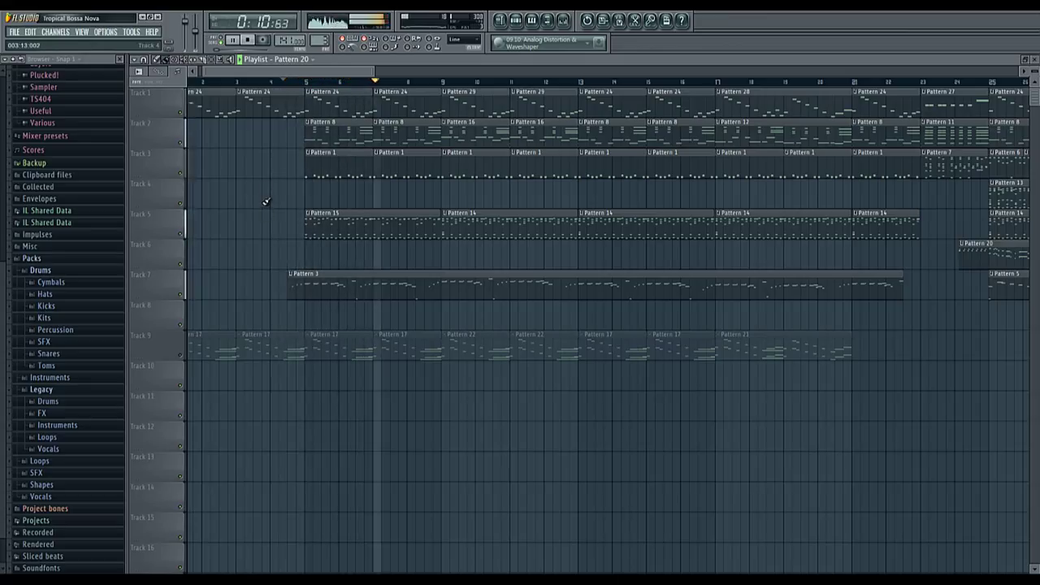
pyautogui.scroll(-3, 267, 202)
pyautogui.click(562, 21)
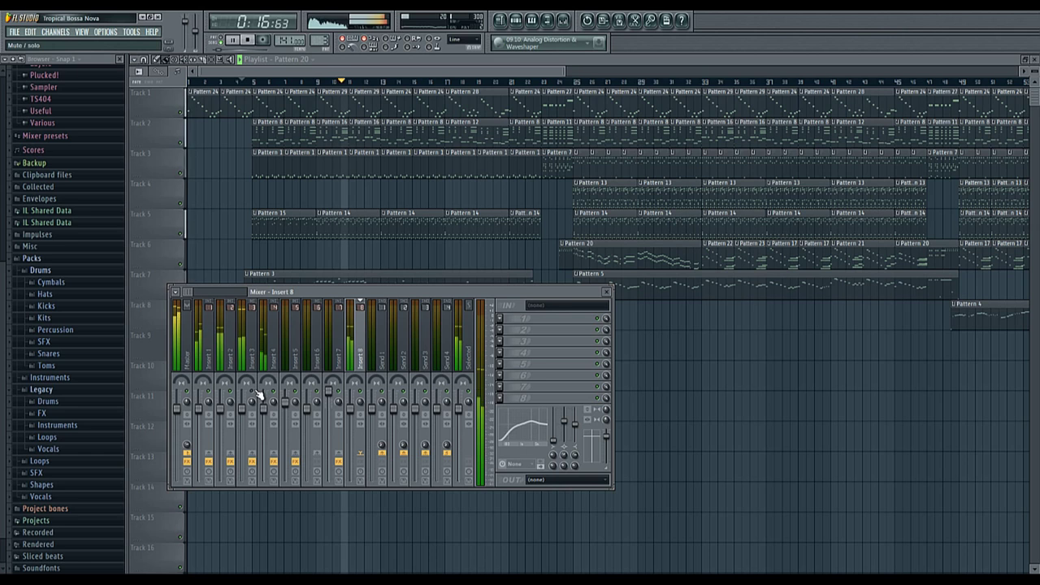
pyautogui.press('F9')
# Delete the first four Pattern 1 clips on Track 3, covering bars 5 to 12.
pyautogui.rightClick(375, 166)
pyautogui.rightClick(335, 167)
pyautogui.rightClick(302, 166)
pyautogui.rightClick(268, 166)
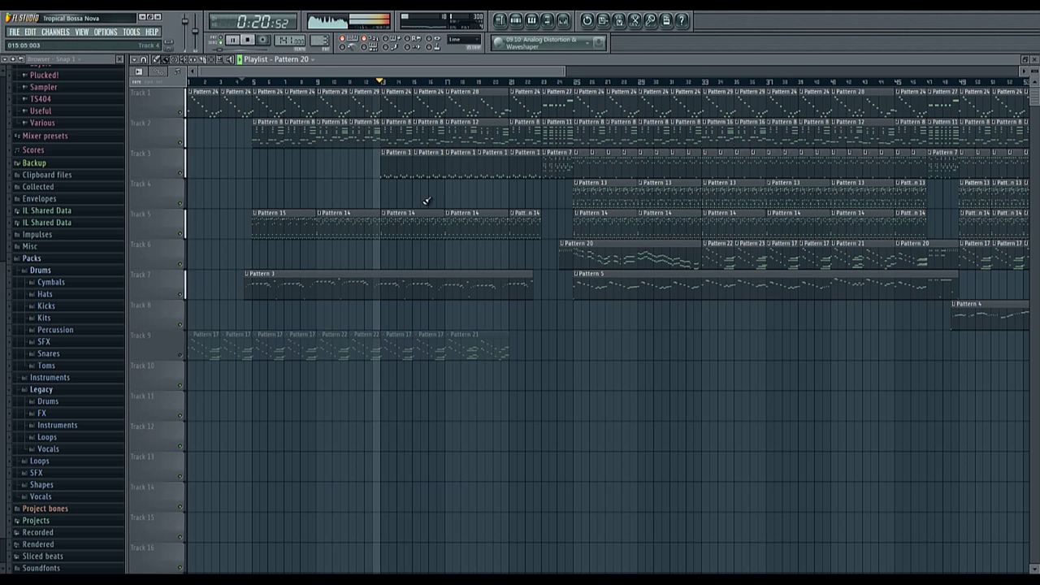
# Extend the end of the Pattern 3 clip on Track 7 to just before bar 23, for a length of 018:05:000.
pyautogui.scroll(3, 426, 200)
pyautogui.scroll(-2, 308, 186)
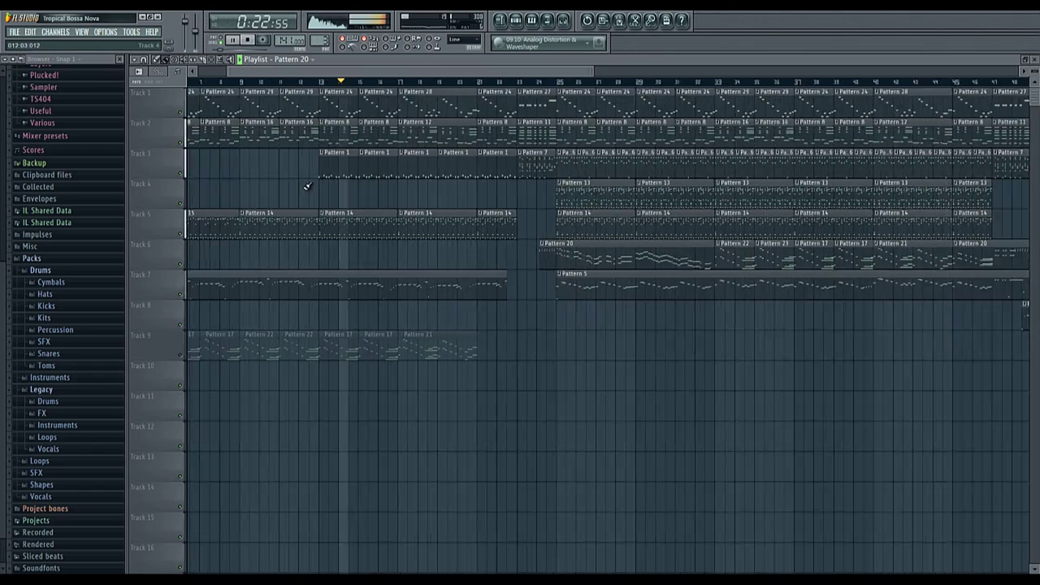
pyautogui.scroll(-3, 352, 189)
pyautogui.scroll(3, 439, 271)
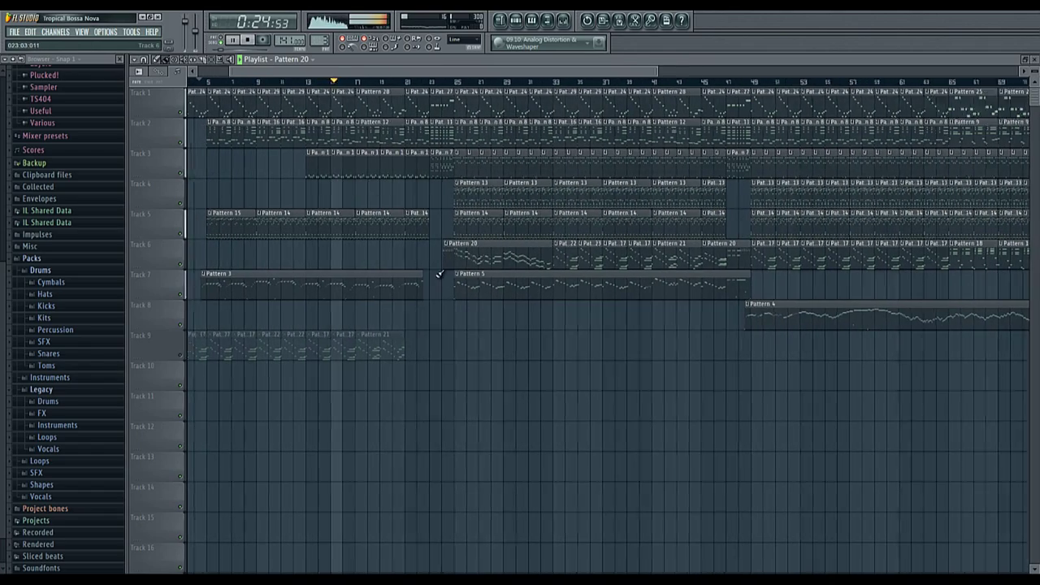
pyautogui.scroll(-3, 441, 274)
pyautogui.scroll(3, 441, 275)
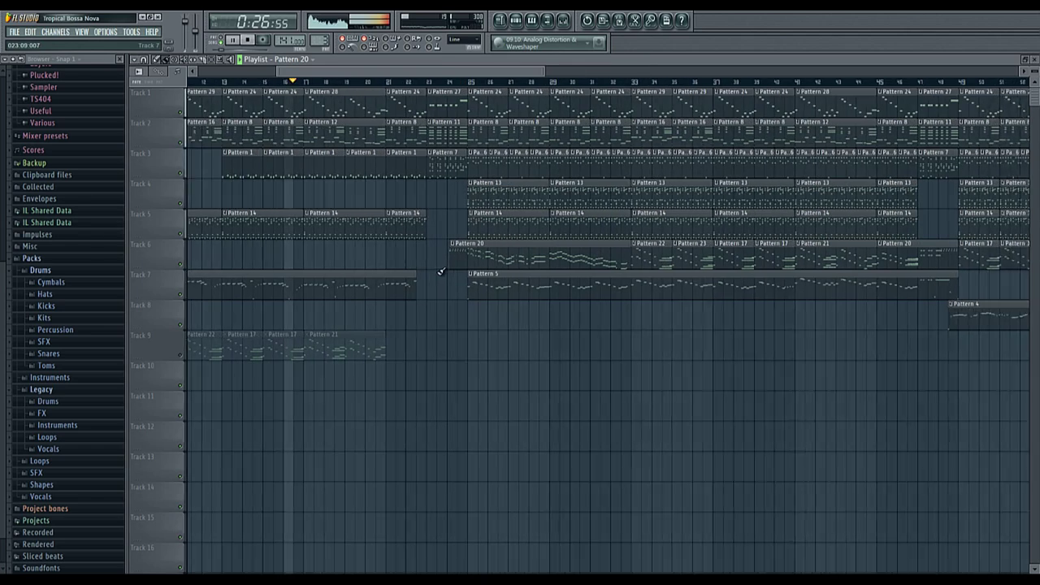
pyautogui.scroll(3, 436, 270)
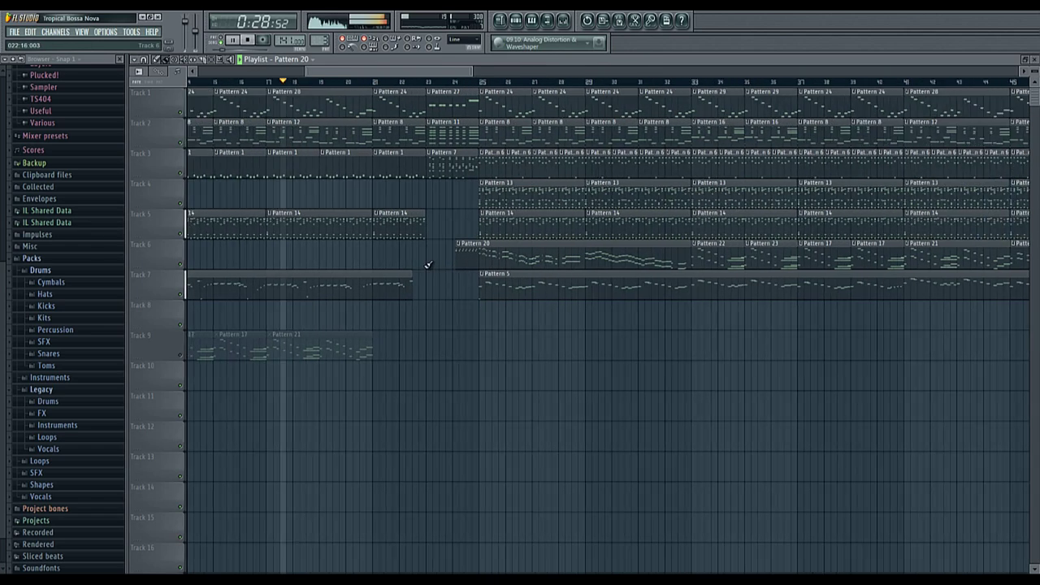
pyautogui.moveTo(417, 281)
pyautogui.mouseDown()
pyautogui.moveTo(436, 285)
pyautogui.moveTo(415, 285)
pyautogui.mouseUp()
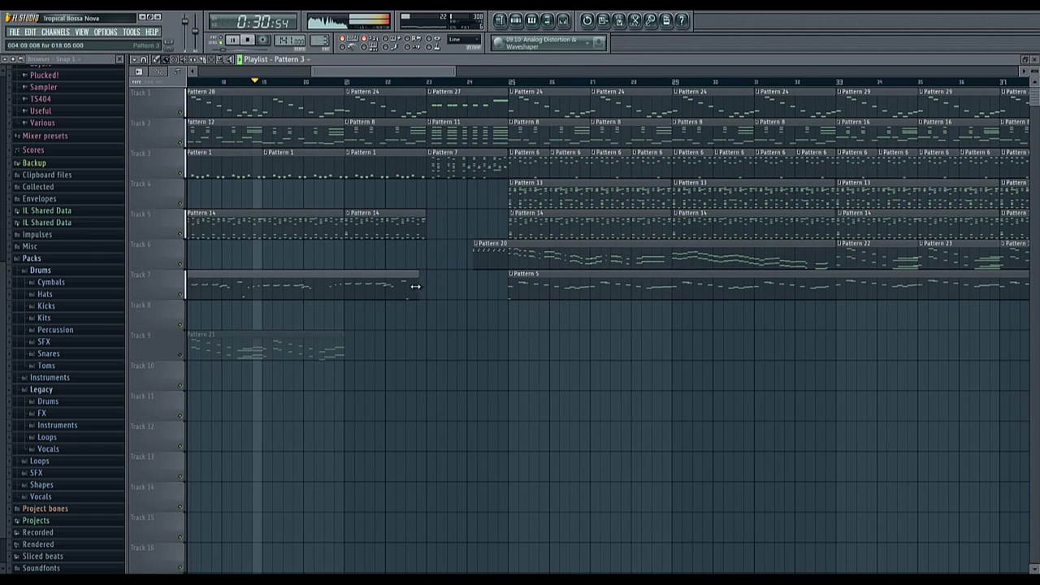
pyautogui.scroll(3, 405, 246)
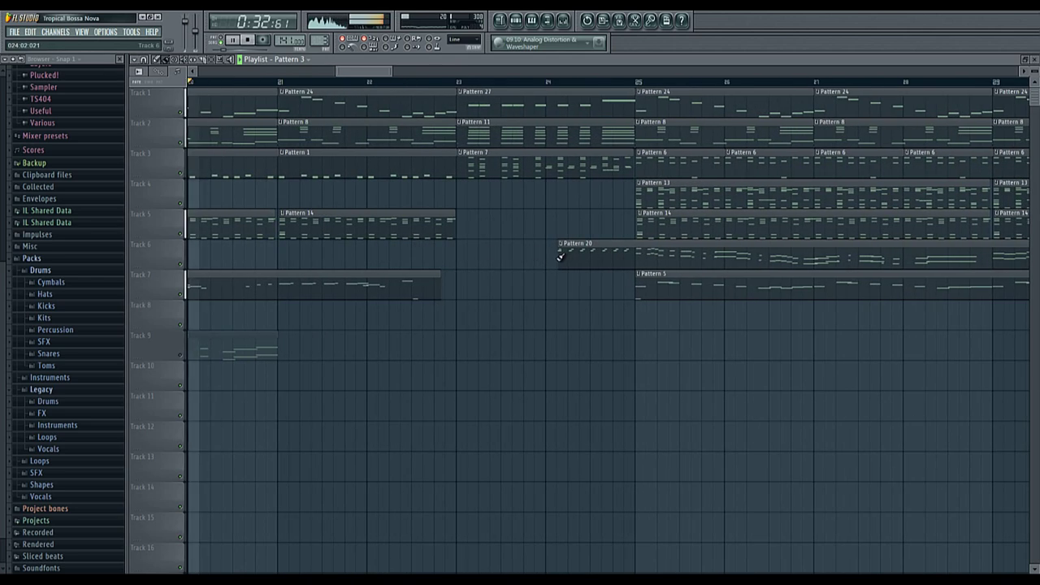
pyautogui.scroll(4, 557, 262)
pyautogui.scroll(-8, 560, 272)
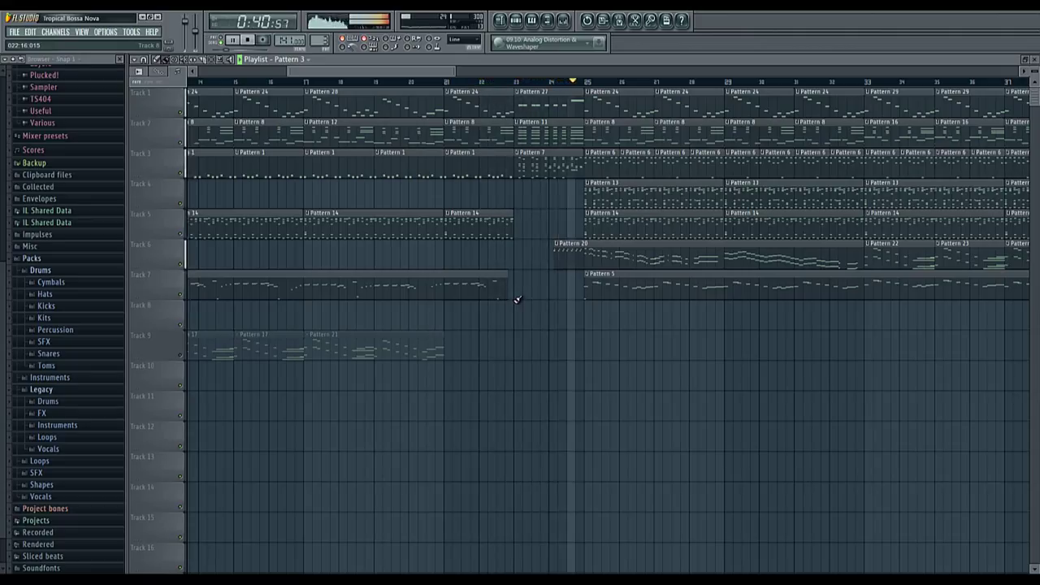
# Duplicate the Pattern 3 clip from Track 7 onto Track 9, starting just before bar 85.
pyautogui.scroll(-5, 455, 420)
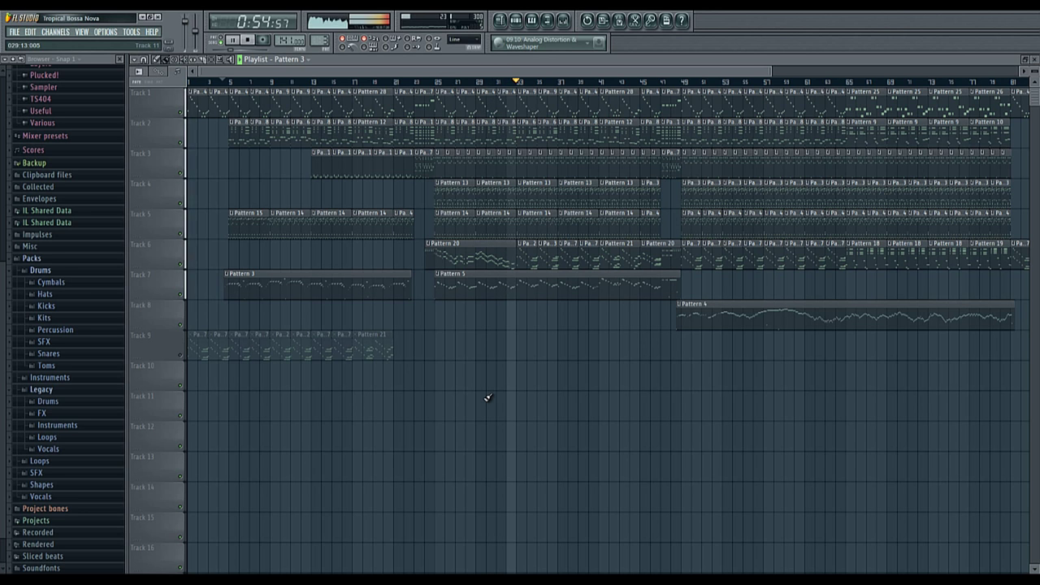
pyautogui.scroll(-2, 487, 398)
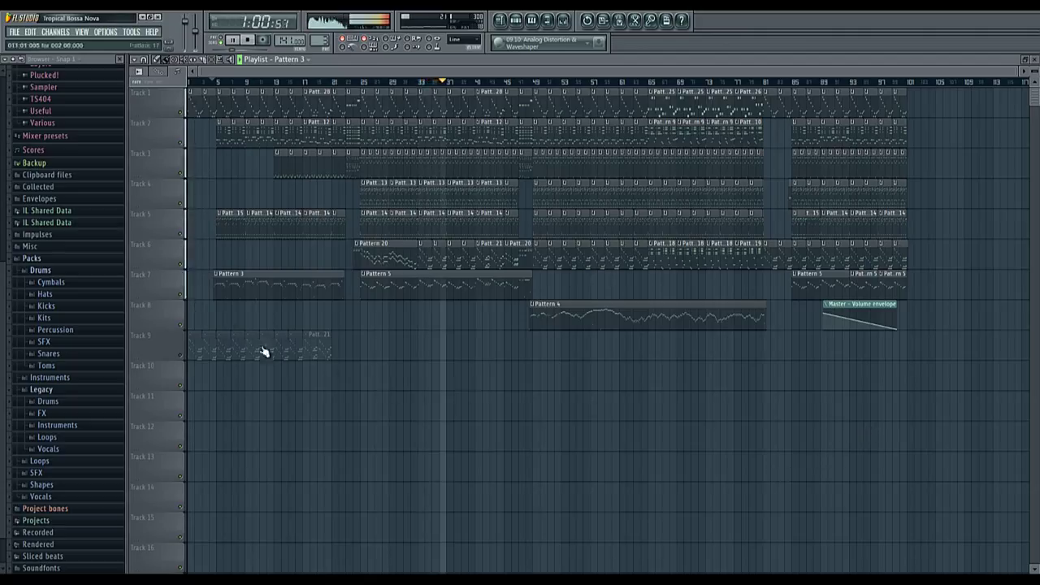
pyautogui.click(239, 279)
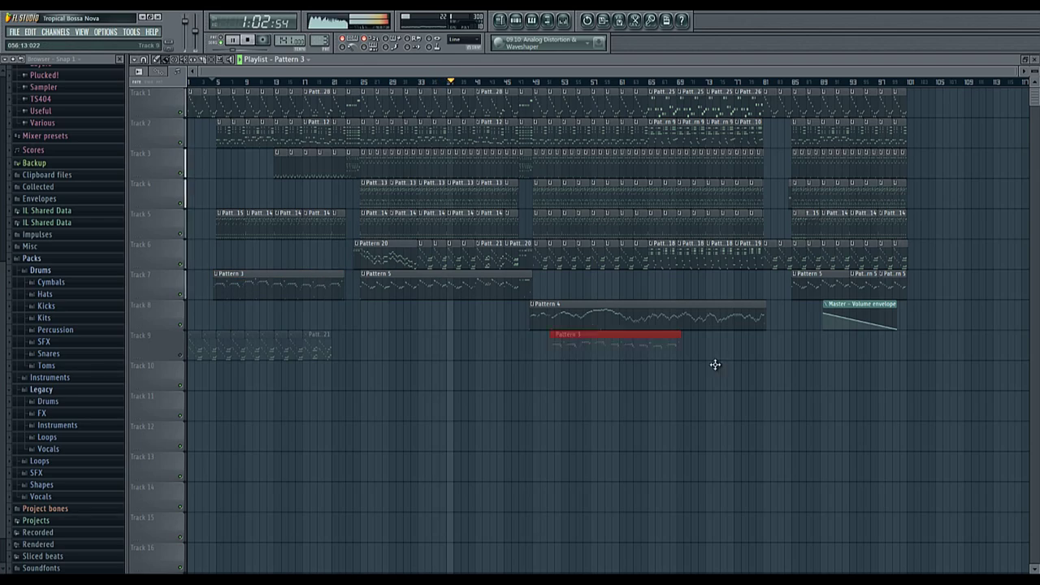
pyautogui.scroll(8, 835, 362)
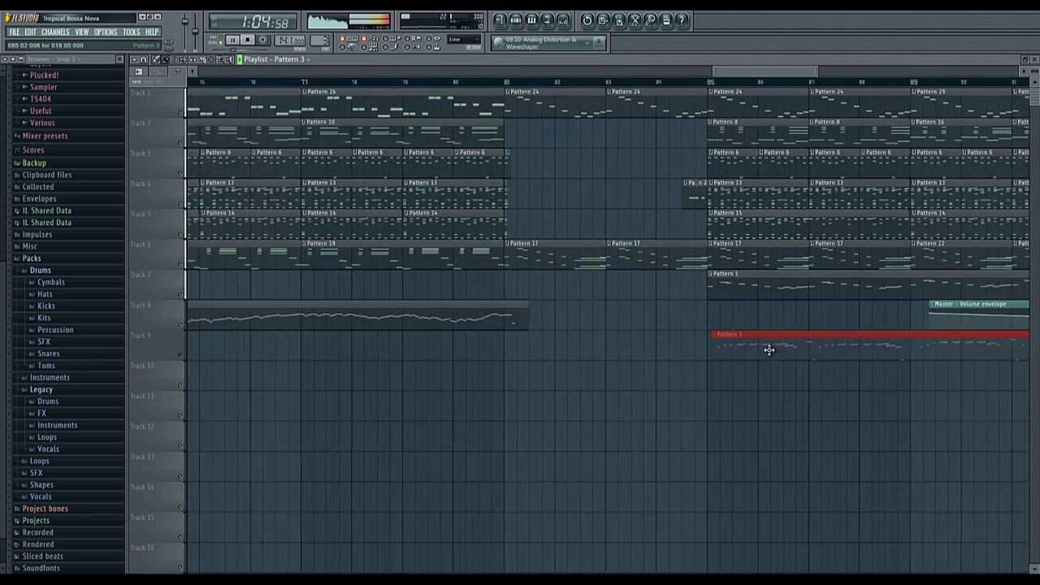
pyautogui.moveTo(739, 345); pyautogui.dragTo(706, 334)
pyautogui.scroll(-8, 812, 422)
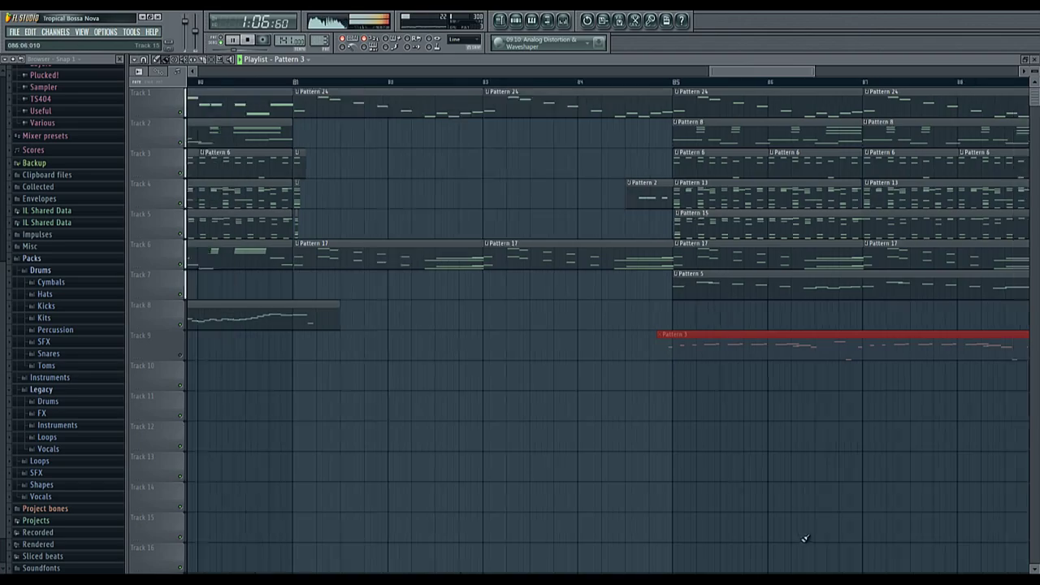
# Move the duplicated Pattern 3 clip to Track 10 and align its start with Pattern 4, half a bar before bar 49.
pyautogui.moveTo(789, 346); pyautogui.dragTo(350, 407)
pyautogui.scroll(-3, 568, 531)
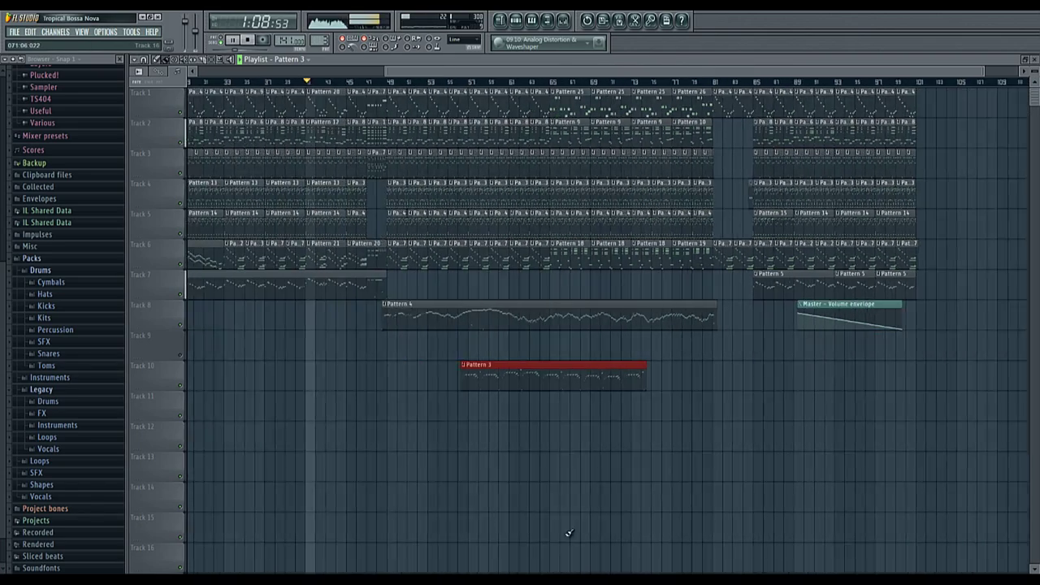
pyautogui.scroll(5, 382, 467)
pyautogui.moveTo(741, 376); pyautogui.dragTo(520, 375)
pyautogui.scroll(2, 508, 420)
pyautogui.scroll(5, 590, 495)
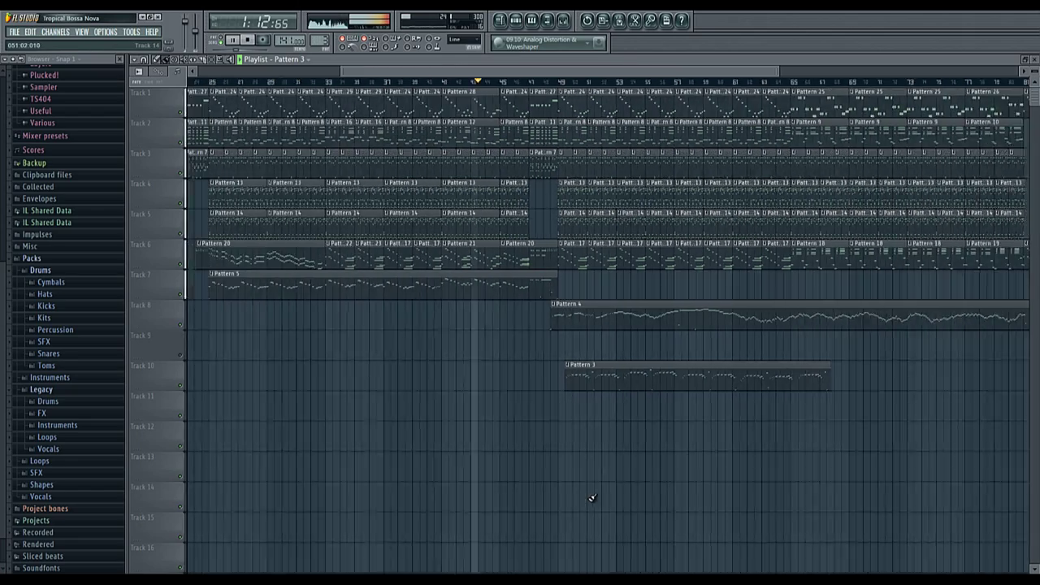
pyautogui.moveTo(604, 388); pyautogui.dragTo(533, 381)
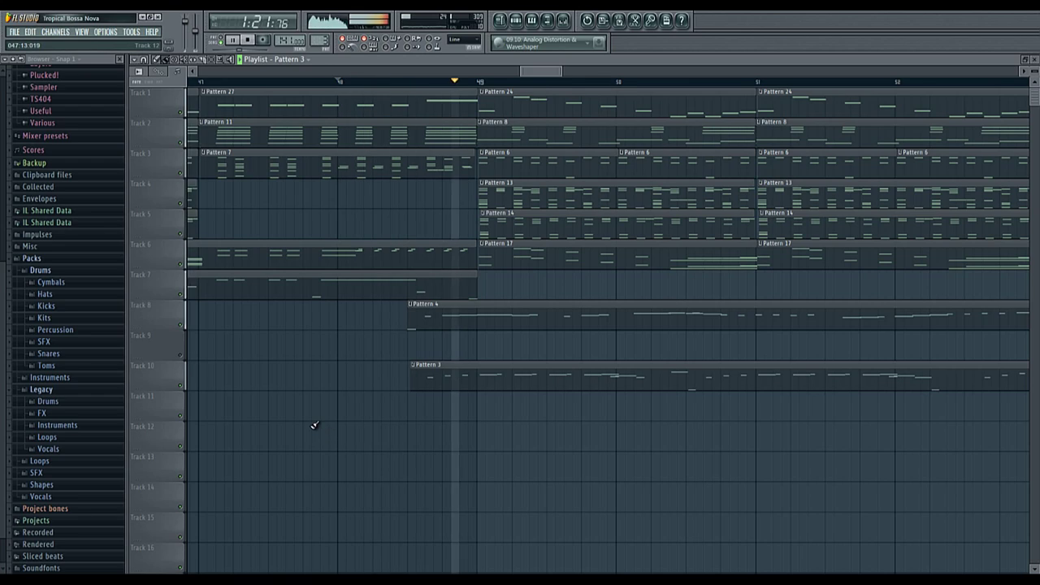
pyautogui.scroll(-5, 321, 431)
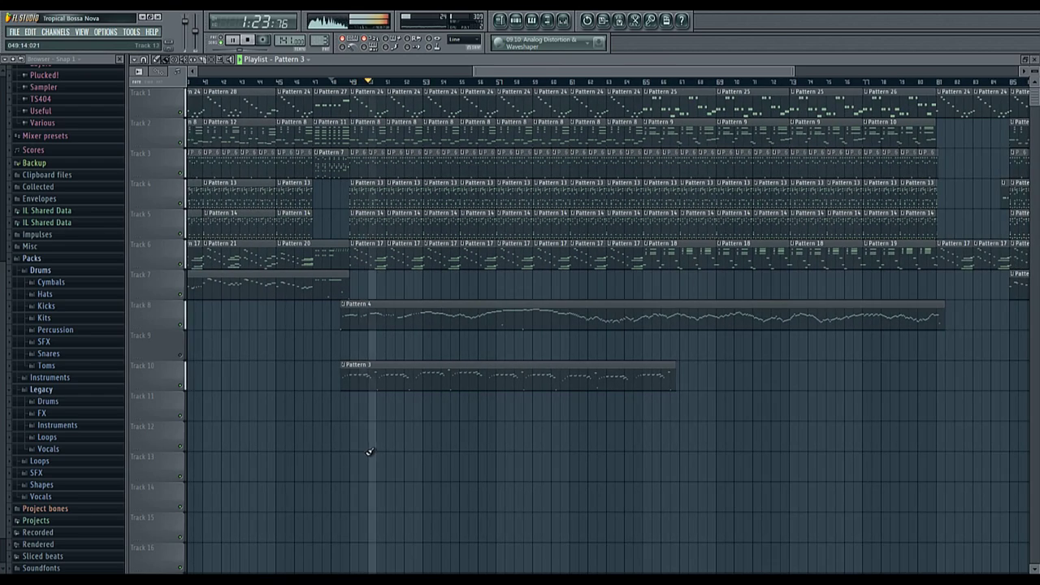
# Move the Pattern 3 clip on Track 10 so that it starts half a bar before bar 85.
pyautogui.scroll(-4, 390, 453)
pyautogui.scroll(3, 813, 492)
pyautogui.moveTo(490, 408); pyautogui.dragTo(413, 383)
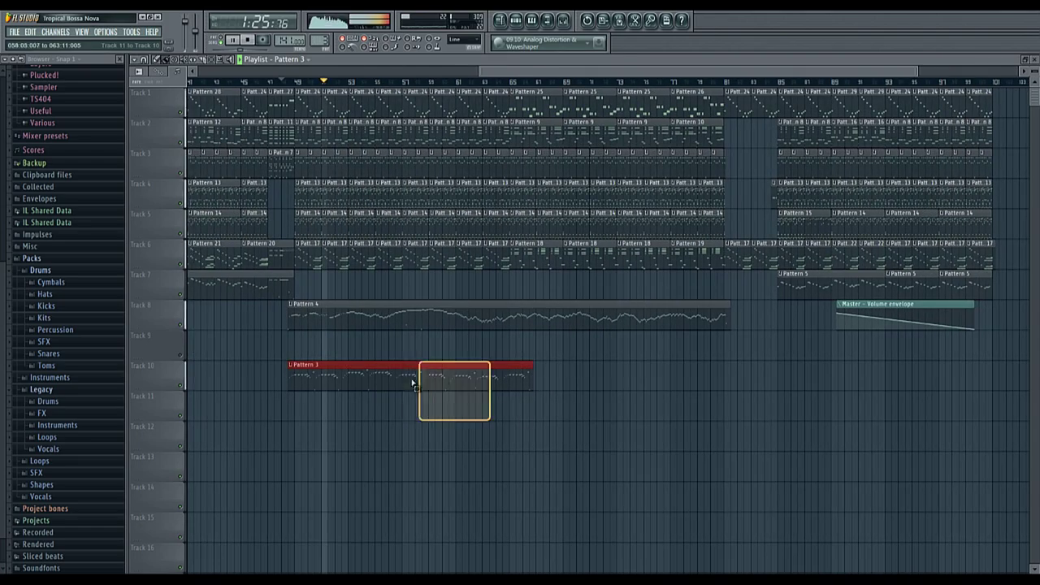
pyautogui.scroll(3, 787, 406)
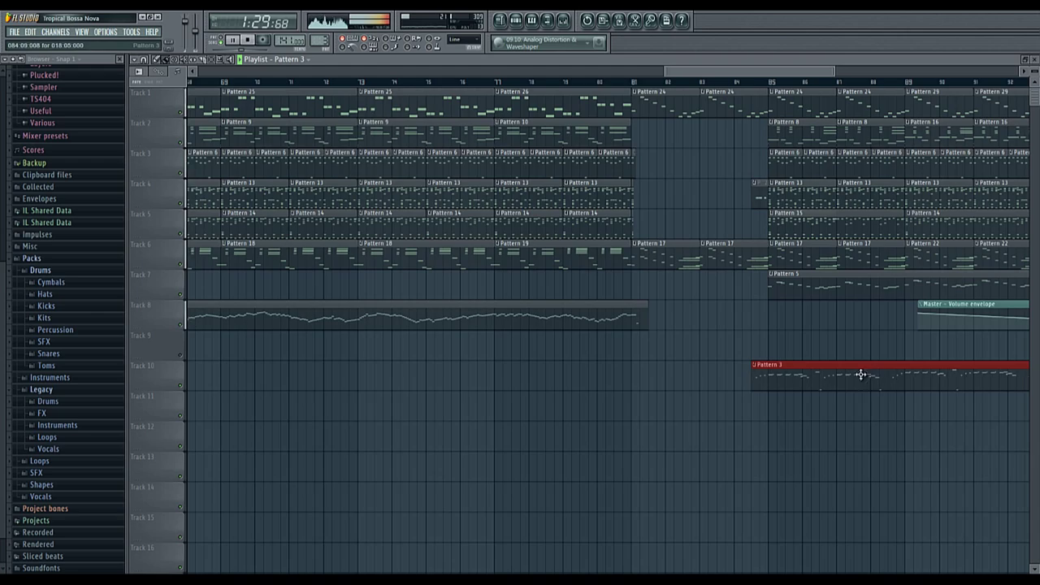
pyautogui.scroll(4, 812, 372)
# Deselect the moved Pattern 3 clip and play the song from half a bar before bar 85 to audition it.
pyautogui.click(592, 83)
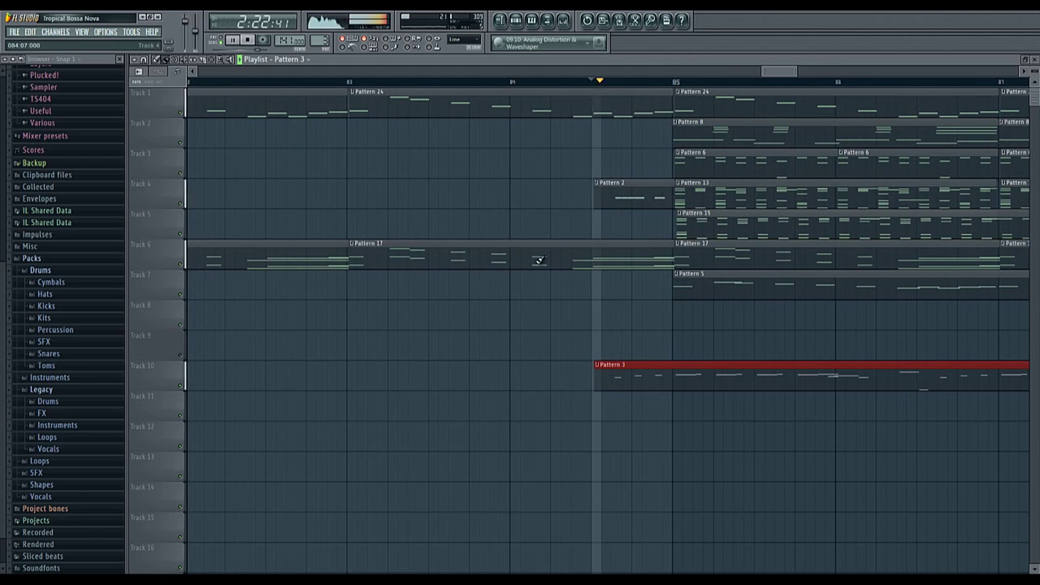
pyautogui.keyDown('ctrl'); pyautogui.click(480, 360); pyautogui.keyUp('ctrl')
pyautogui.scroll(-4, 460, 423)
pyautogui.scroll(2, 656, 430)
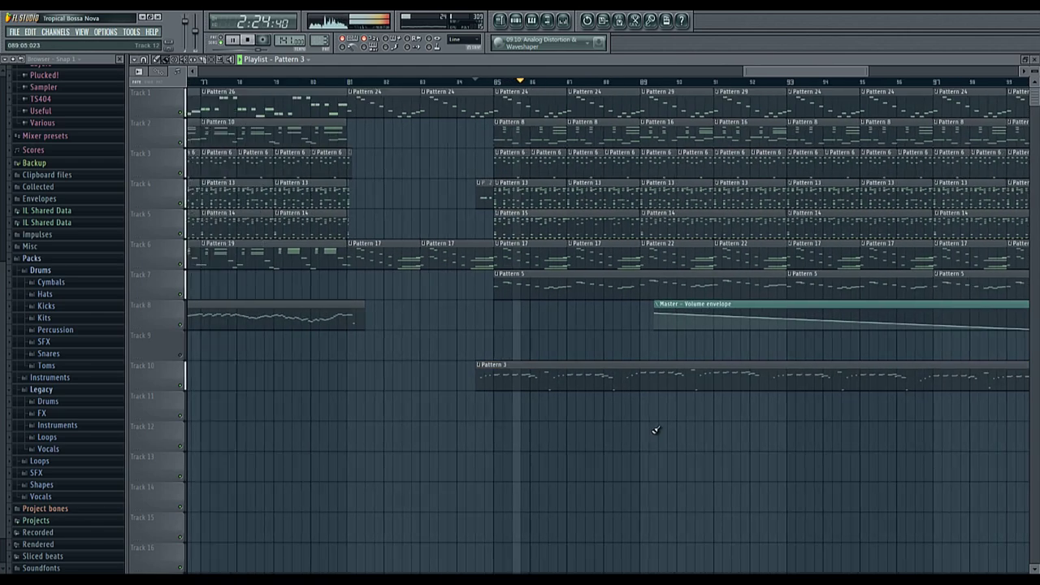
pyautogui.scroll(4, 593, 486)
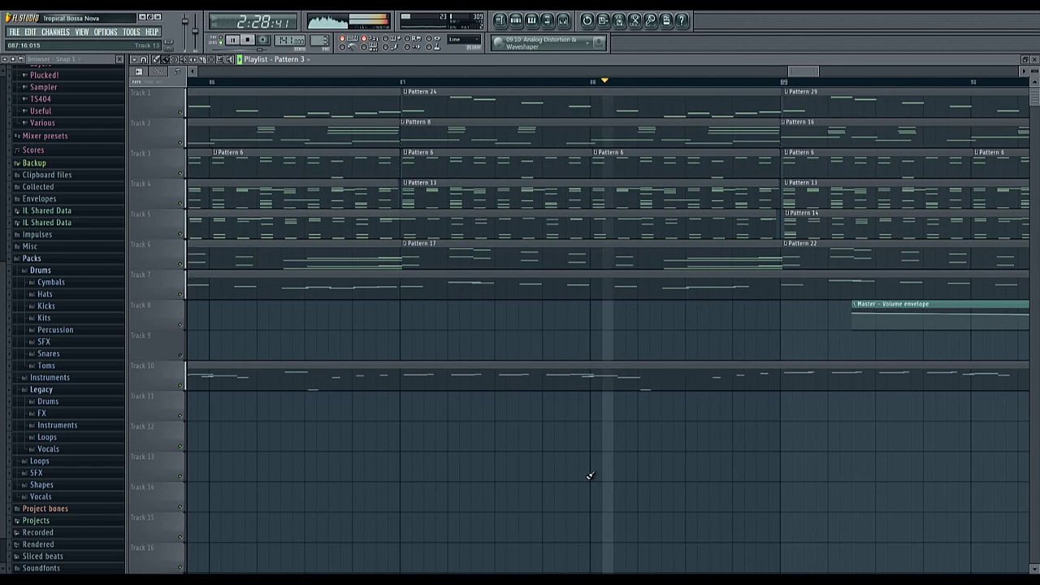
pyautogui.scroll(-6, 595, 478)
pyautogui.scroll(-2, 607, 478)
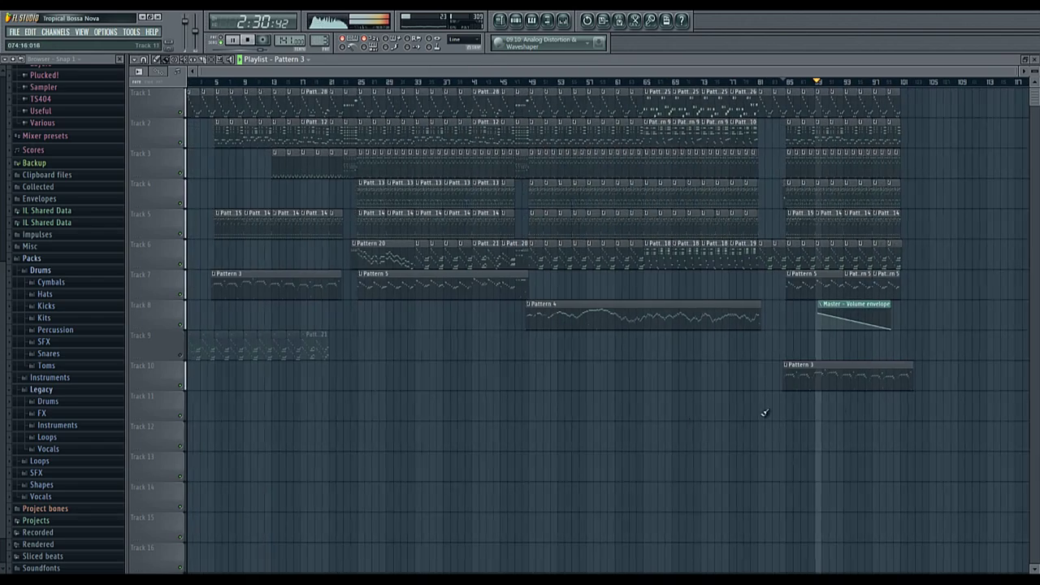
# Delete the Pattern 3 clip from Track 10.
pyautogui.doubleClick(826, 371)
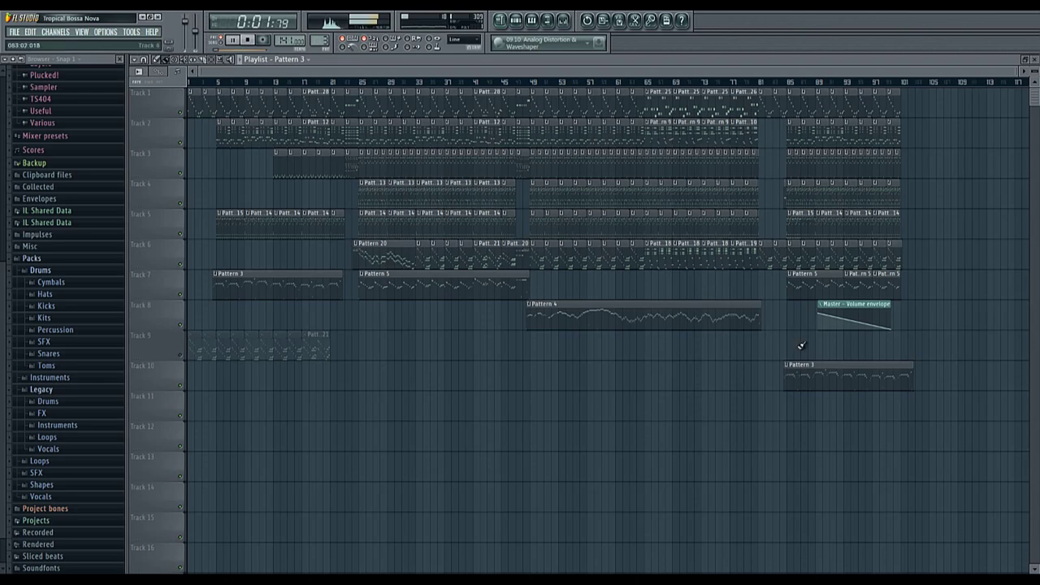
pyautogui.scroll(1, 723, 375)
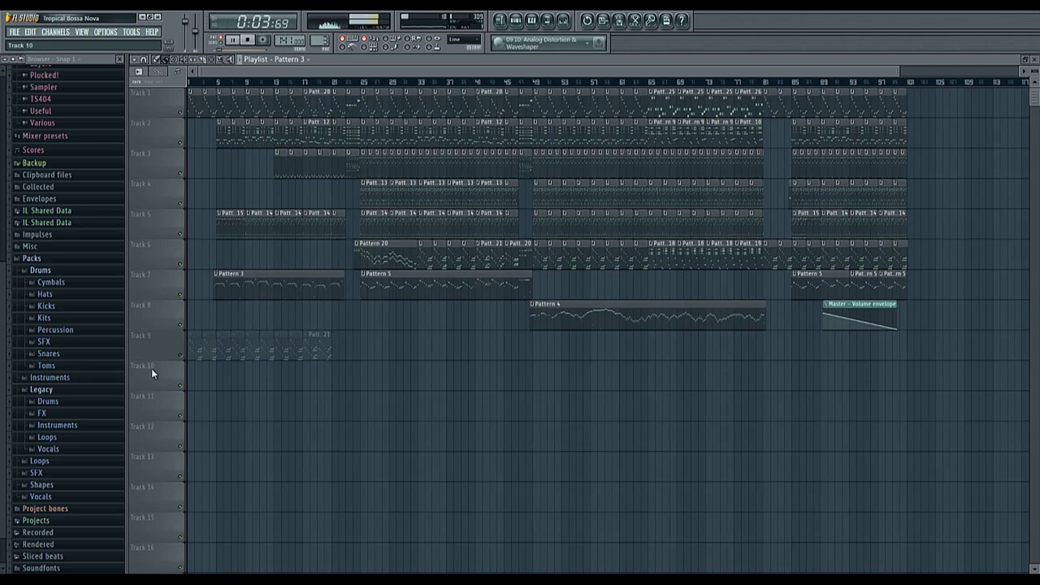
# Play the song from about bar 3 and review the mixer levels and the full arrangement.
pyautogui.scroll(5, 151, 368)
pyautogui.scroll(-4, 333, 81)
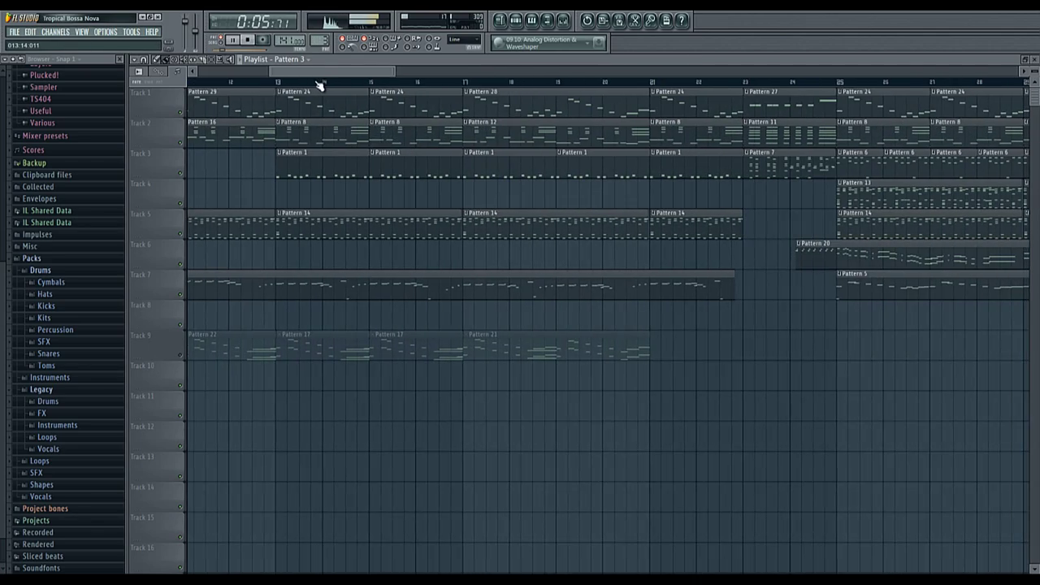
pyautogui.moveTo(304, 71); pyautogui.dragTo(211, 70)
pyautogui.click(279, 82)
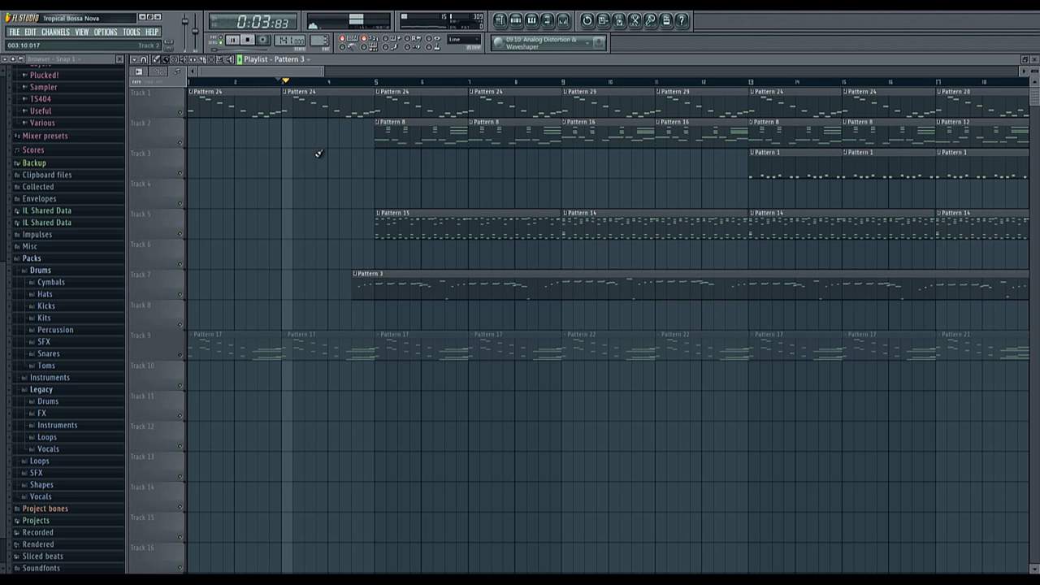
pyautogui.scroll(3, 320, 77)
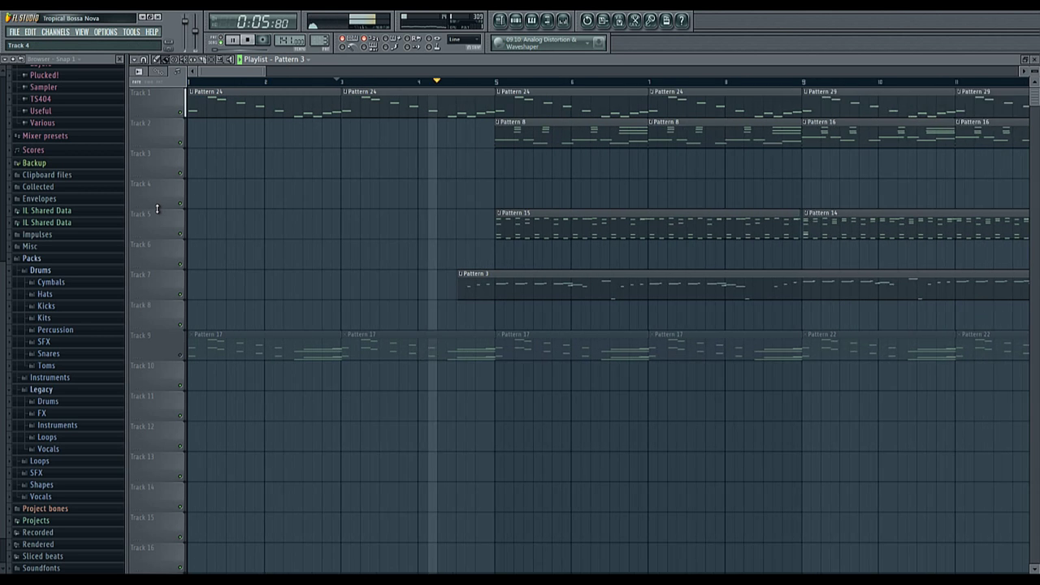
pyautogui.scroll(-3, 235, 227)
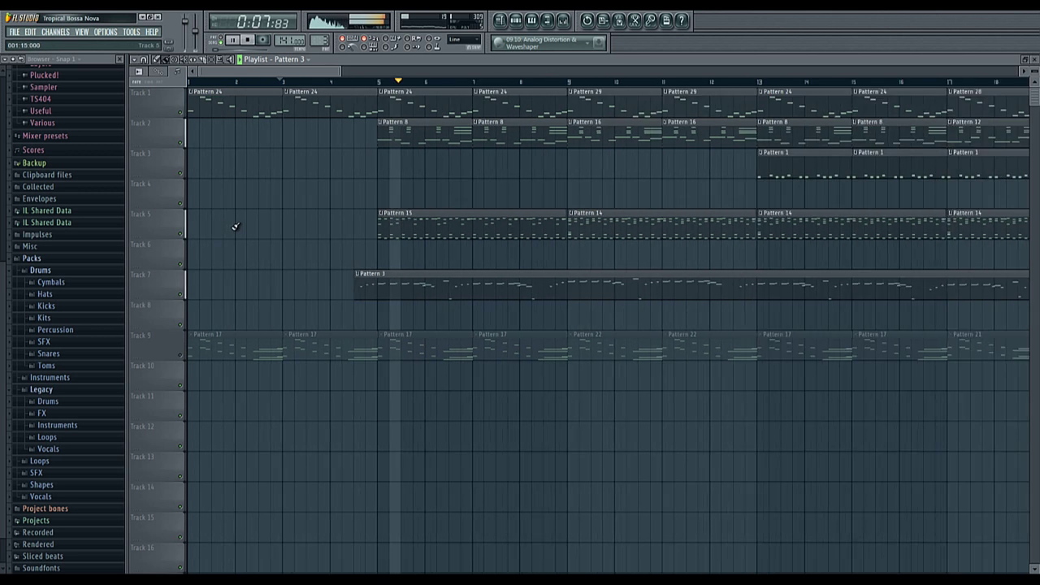
pyautogui.scroll(-1, 235, 226)
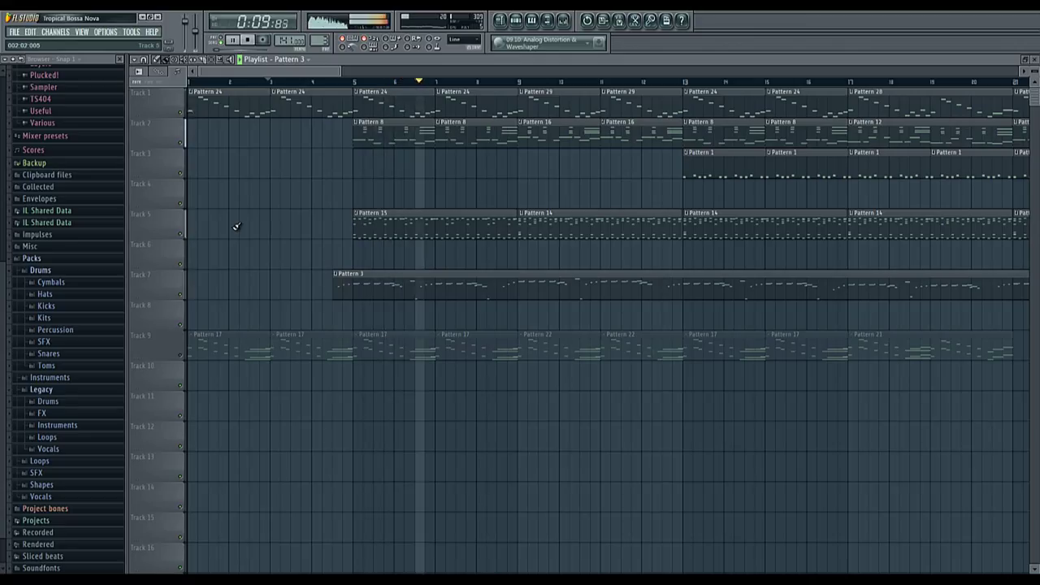
pyautogui.click(564, 19)
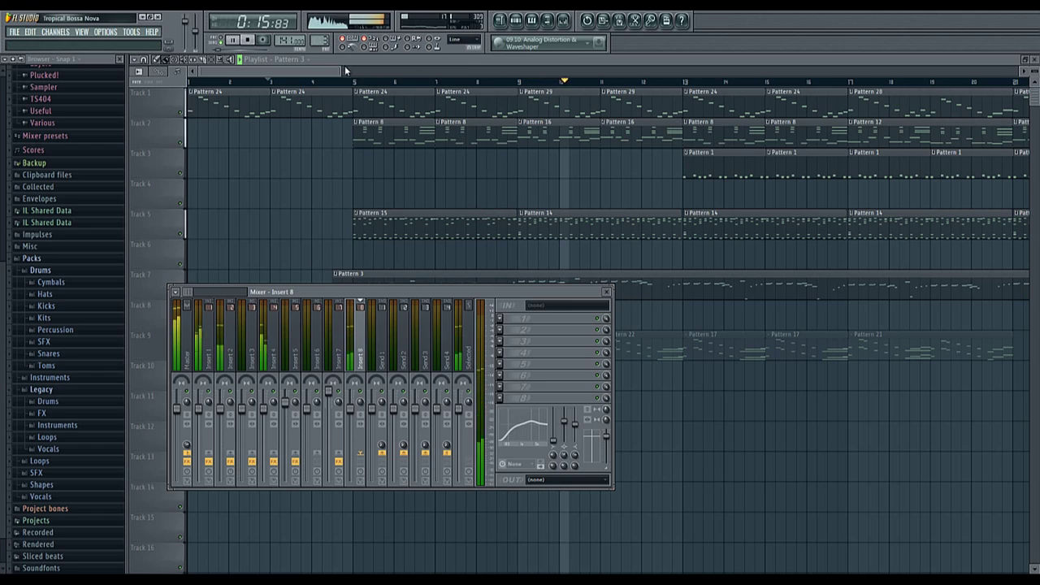
pyautogui.moveTo(342, 70); pyautogui.dragTo(788, 331)
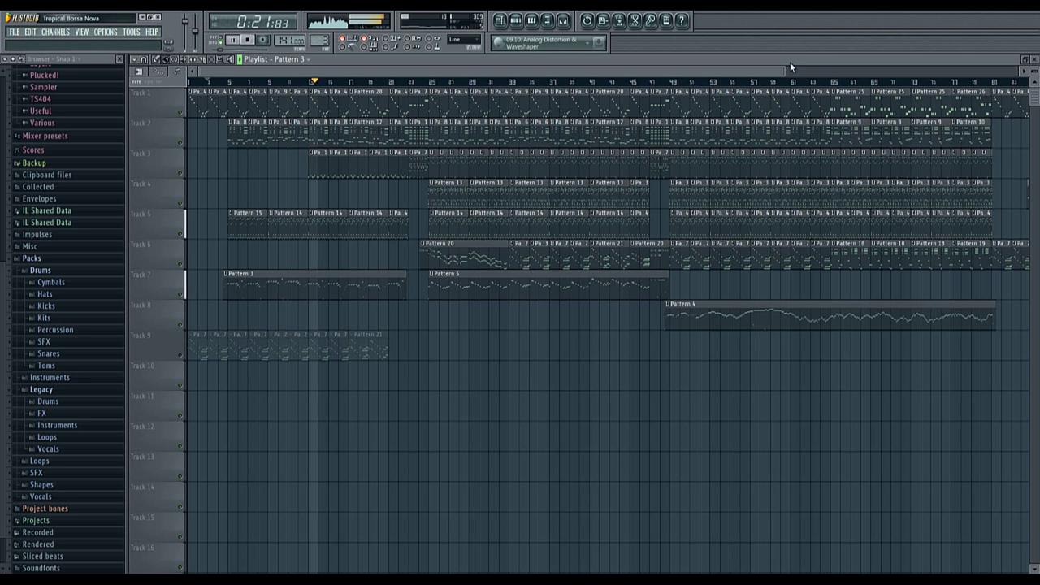
pyautogui.moveTo(785, 71); pyautogui.dragTo(893, 145)
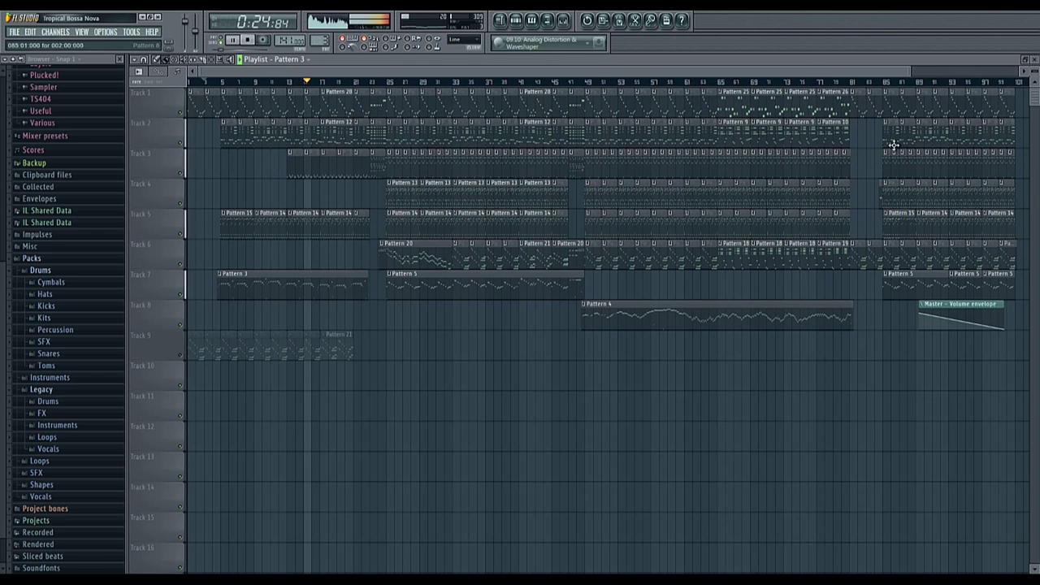
# Open the Ample Guitar L channel's plugin to examine its FX page, and close it.
pyautogui.click(531, 19)
pyautogui.click(184, 85)
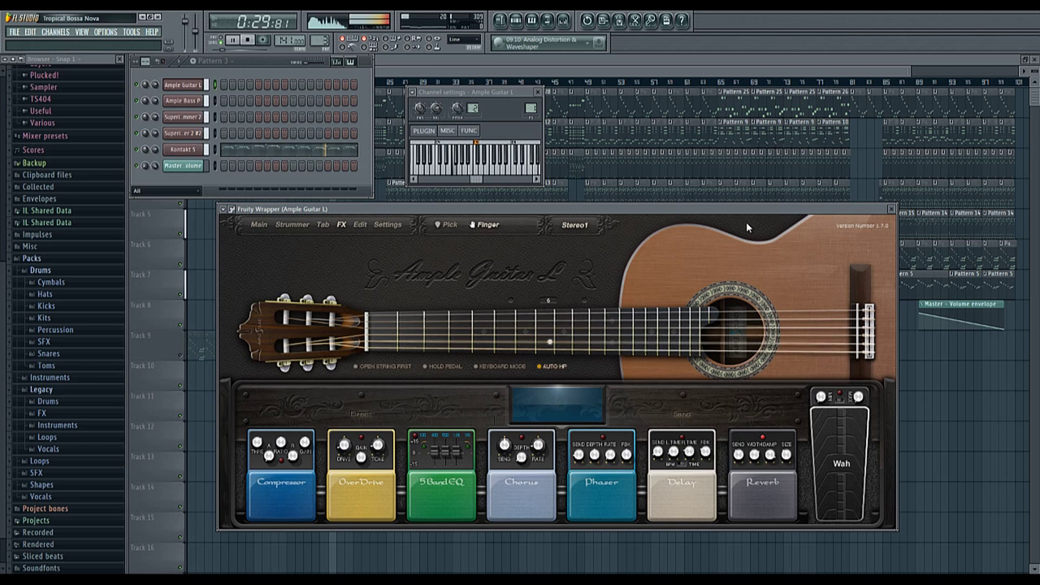
pyautogui.click(891, 209)
# Load The Glue compressor into effect slot 2 of mixer Insert 1.
pyautogui.click(563, 22)
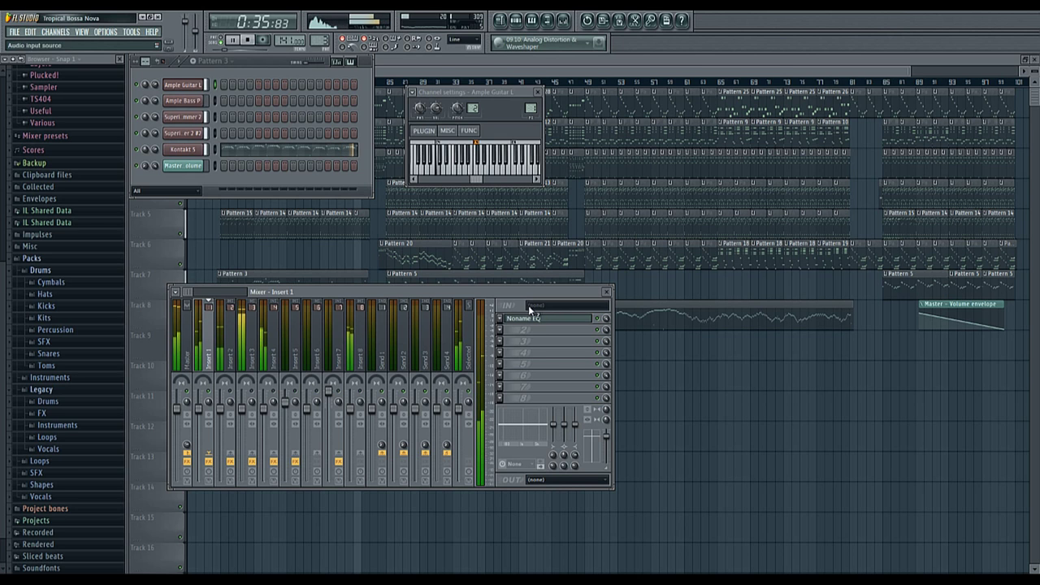
pyautogui.click(500, 331)
pyautogui.moveTo(520, 341)
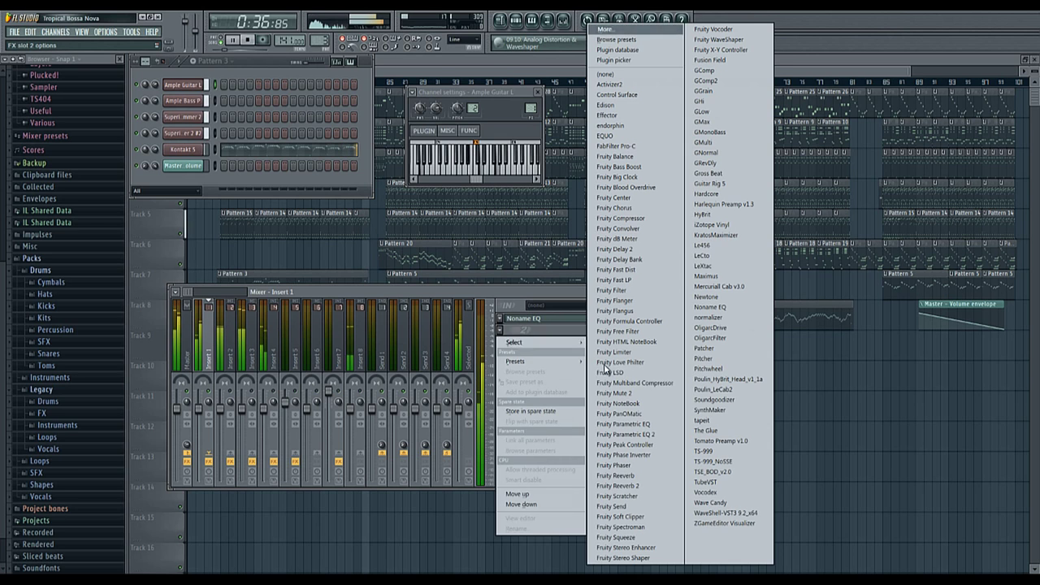
pyautogui.click(713, 428)
# Adjust The Glue's threshold and makeup gain on Insert 1, and lower the level of the insert's EQ band 2.
pyautogui.moveTo(366, 282); pyautogui.dragTo(355, 239)
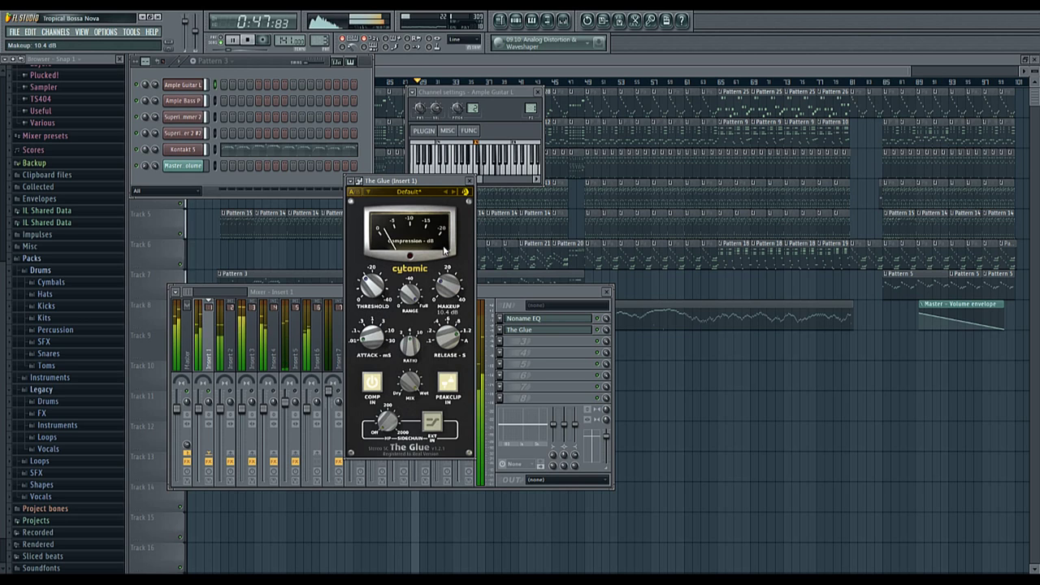
pyautogui.click(573, 430)
pyautogui.click(464, 177)
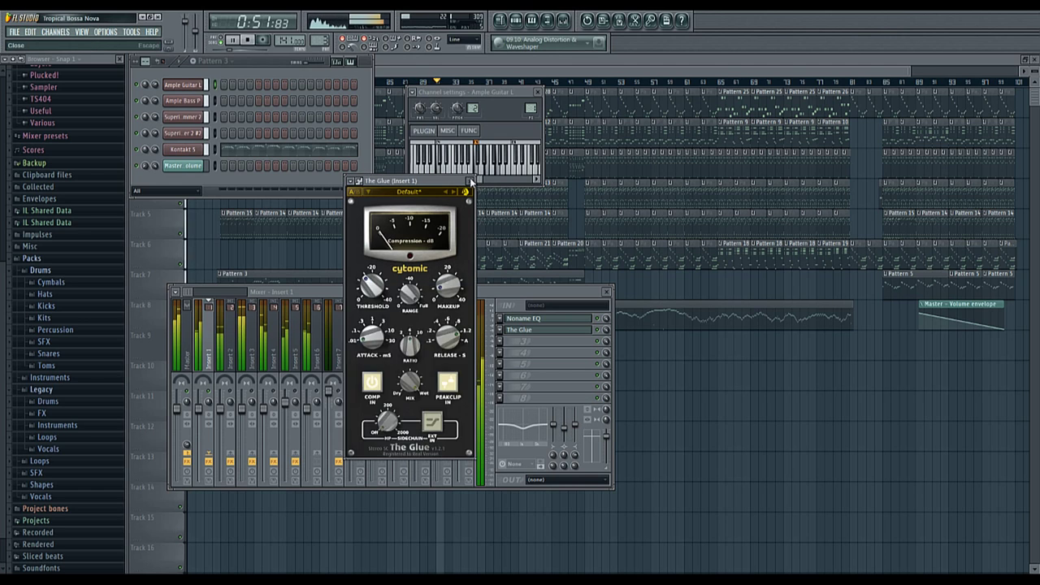
pyautogui.click(470, 181)
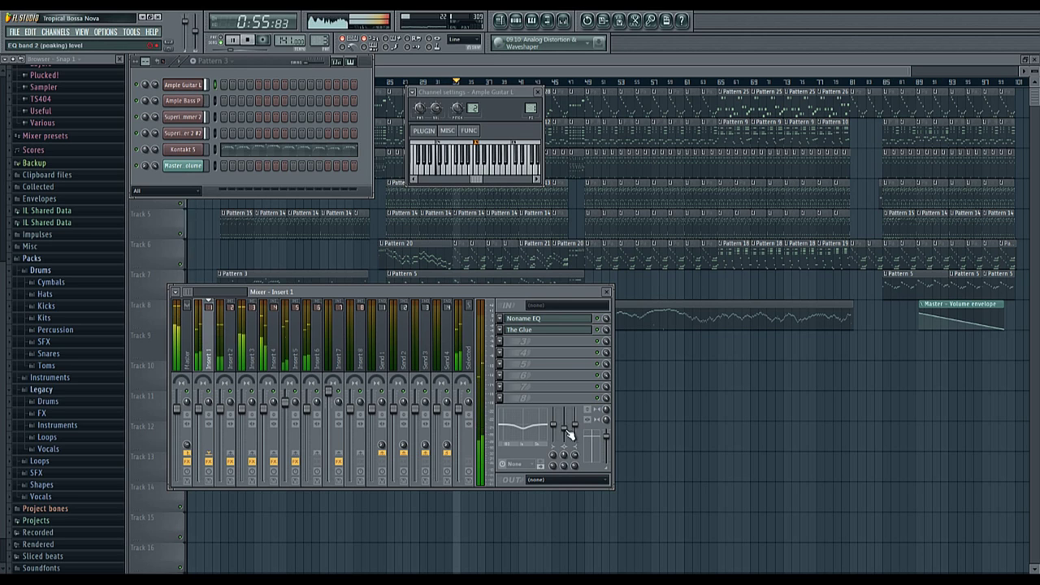
# Set The Glue's makeup gain on Insert 1 to 2.8 dB and close the plugin, mixer and channel settings.
pyautogui.click(517, 335)
pyautogui.moveTo(448, 286); pyautogui.dragTo(448, 288)
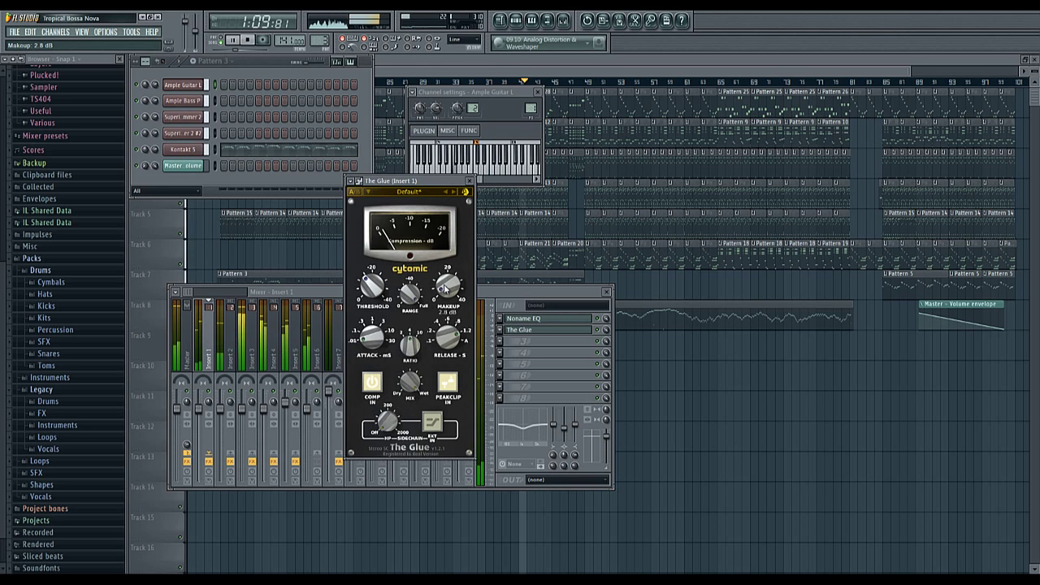
pyautogui.click(469, 182)
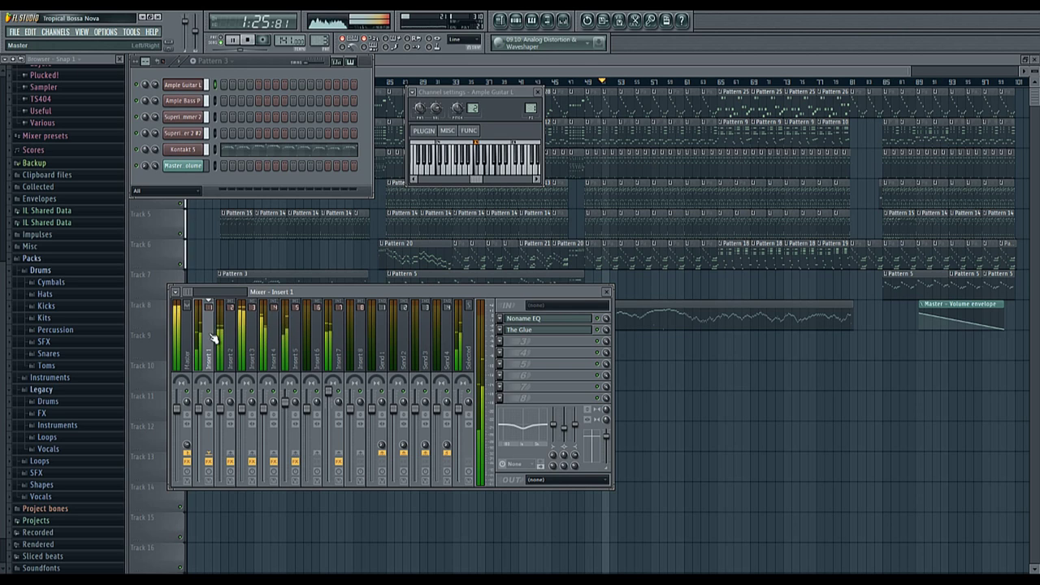
pyautogui.click(606, 292)
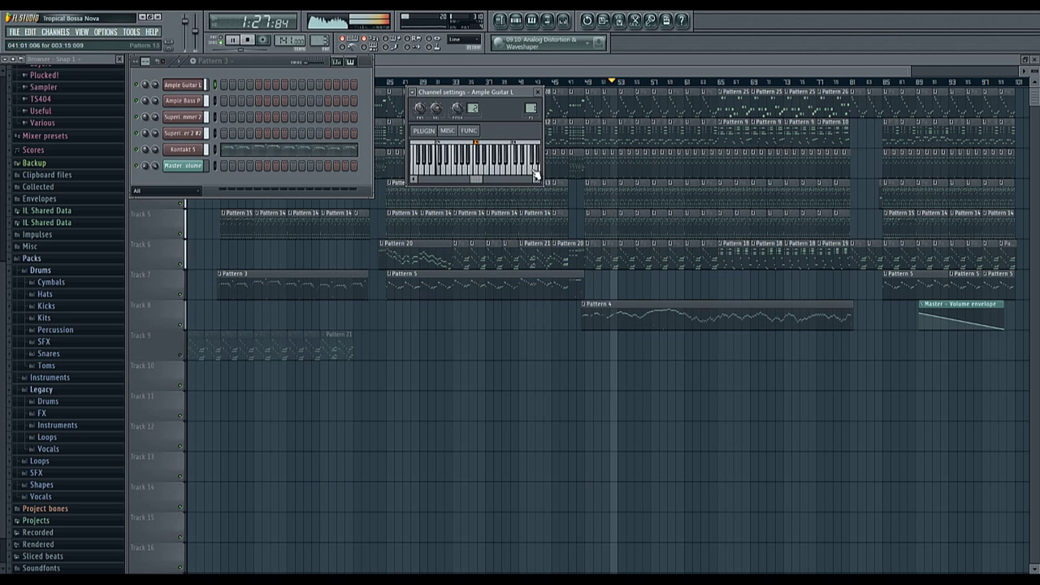
pyautogui.click(536, 93)
# Check The Glue's settings on mixer Insert 7, and close the plugin and the mixer.
pyautogui.click(563, 19)
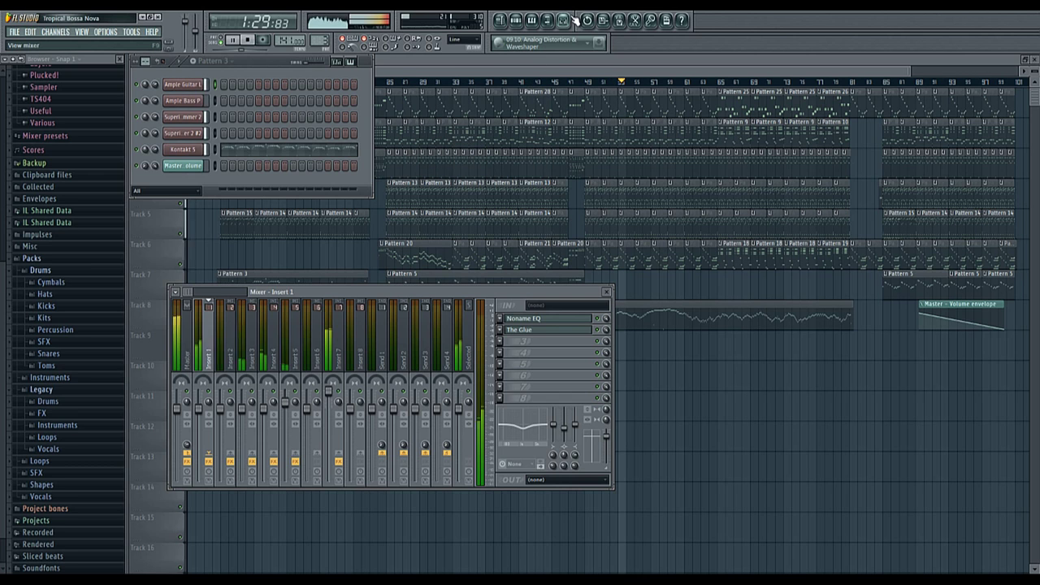
pyautogui.click(335, 326)
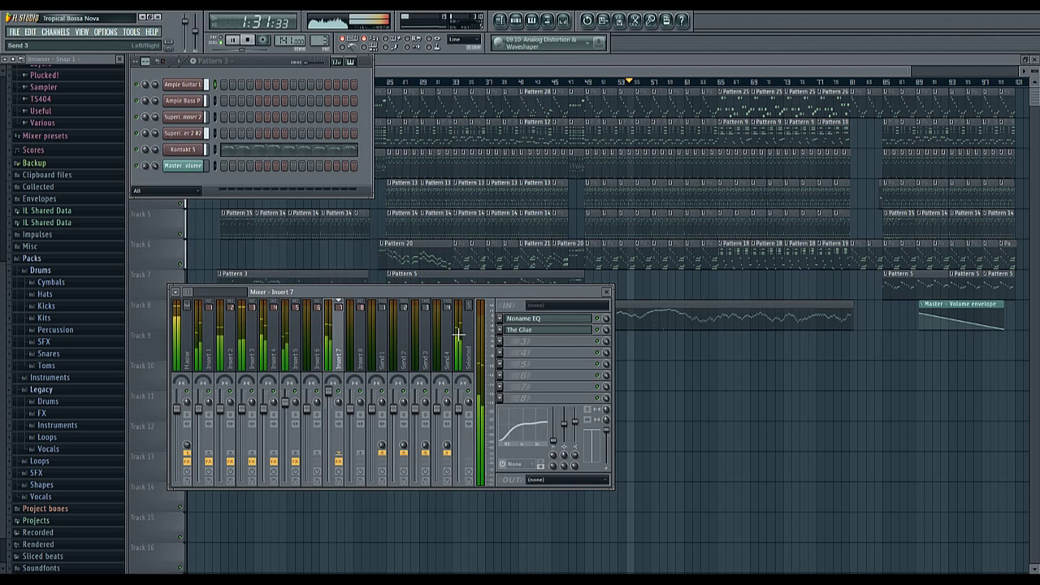
pyautogui.click(535, 333)
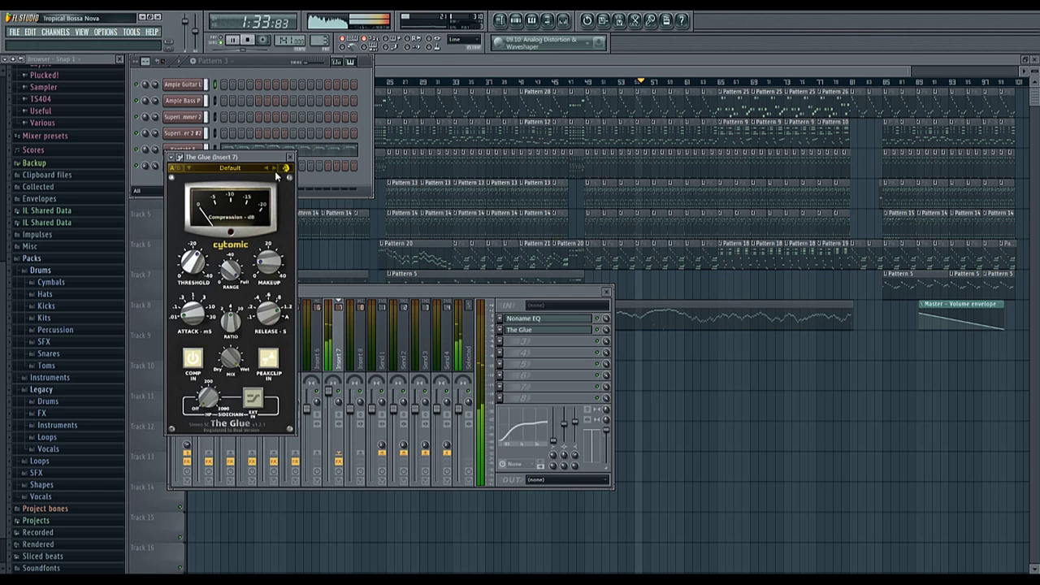
pyautogui.click(289, 155)
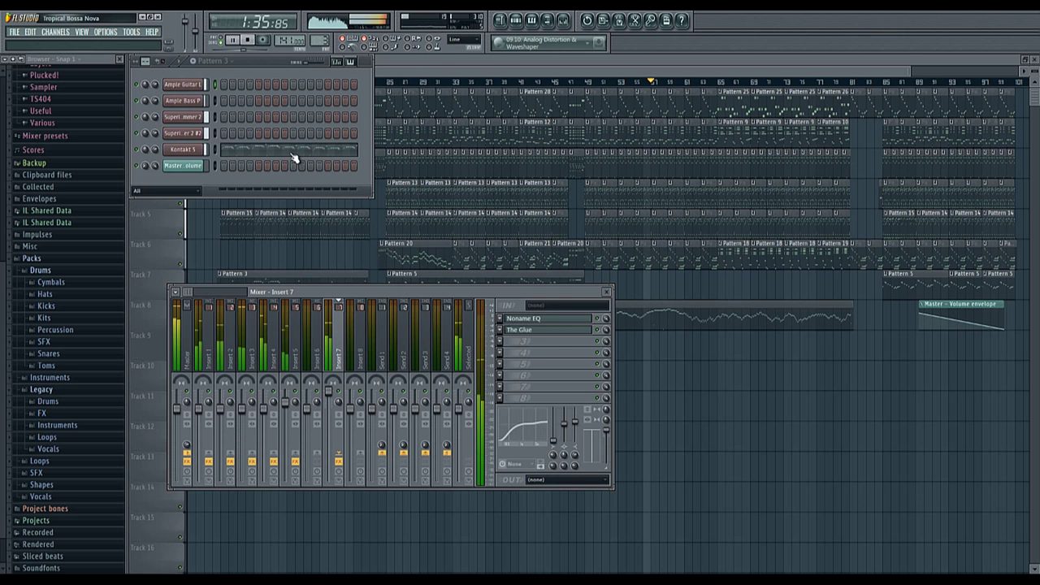
pyautogui.click(606, 293)
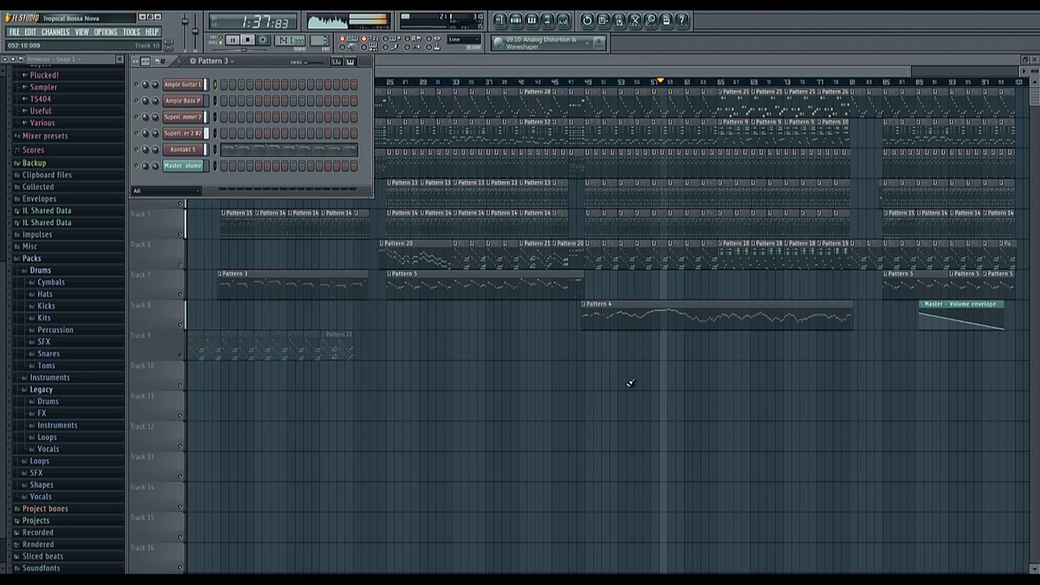
# Hide the channel list and delete all the clips on Track 9, covering bars 1 to 20.
pyautogui.press('F6')
pyautogui.scroll(4, 755, 384)
pyautogui.scroll(-4, 765, 379)
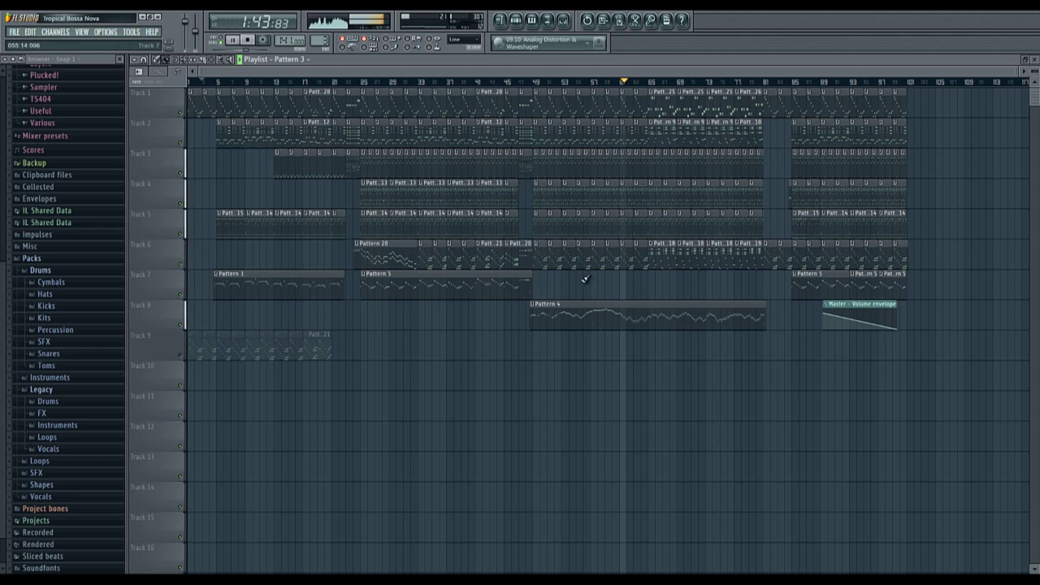
pyautogui.scroll(2, 177, 345)
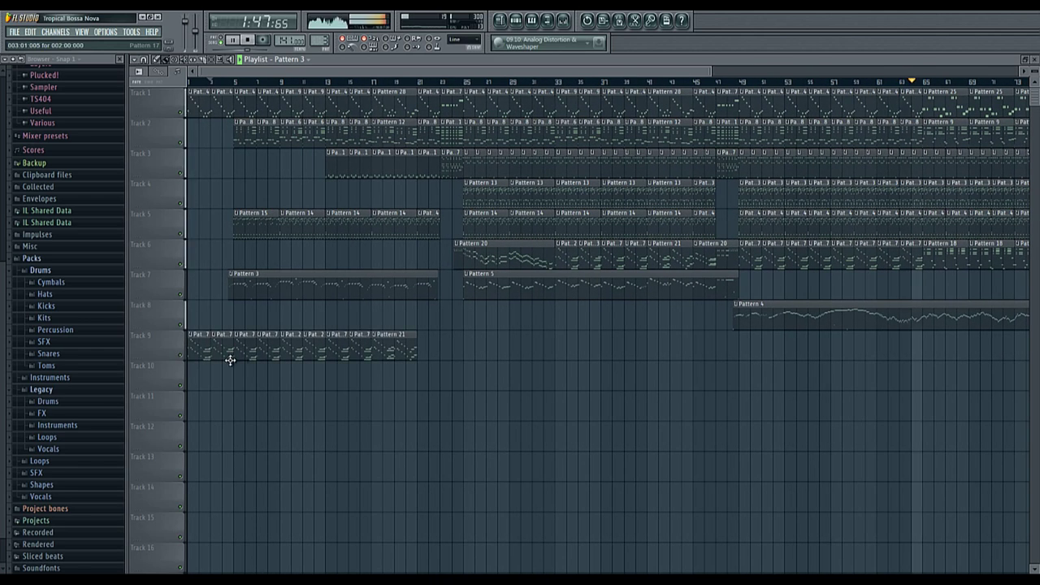
pyautogui.scroll(-3, 185, 357)
pyautogui.click(168, 351)
pyautogui.press('Delete')
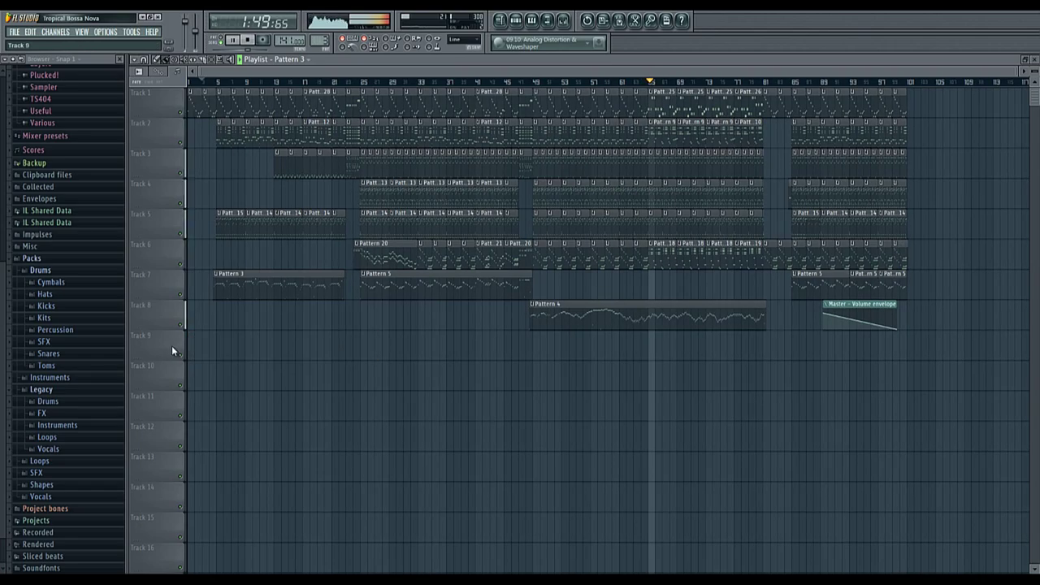
# Inspect the Ample Guitar L channel and its mixer Insert 1 during playback, and close all the plugin, channel and mixer windows.
pyautogui.scroll(4, 661, 360)
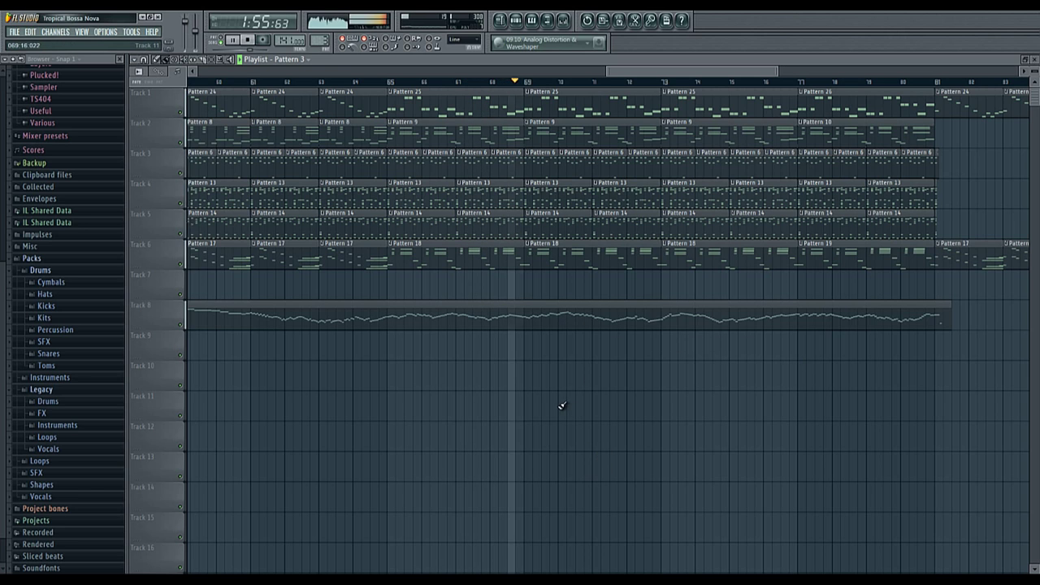
pyautogui.click(562, 19)
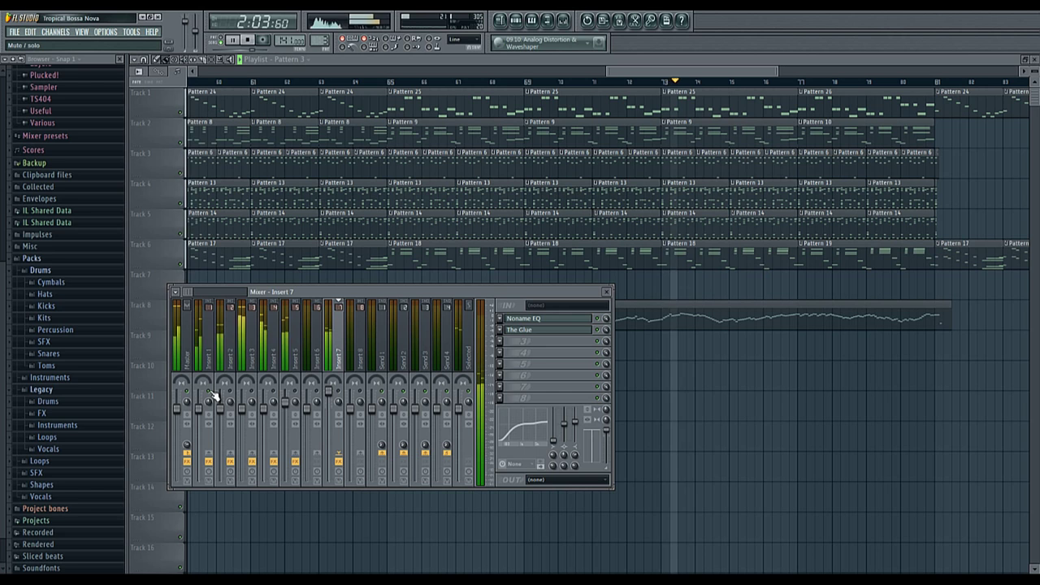
pyautogui.click(516, 21)
pyautogui.click(182, 83)
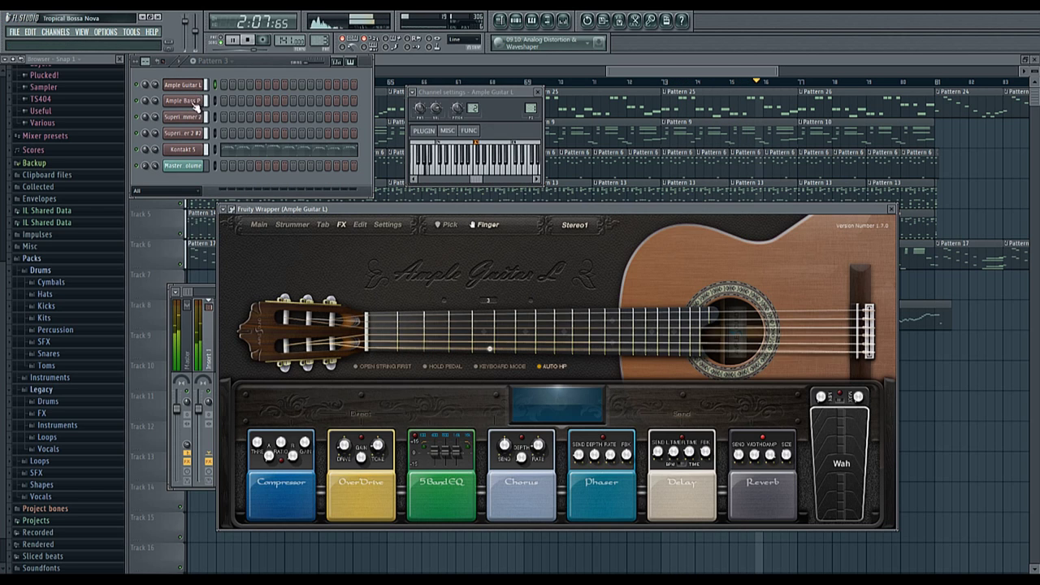
pyautogui.click(214, 400)
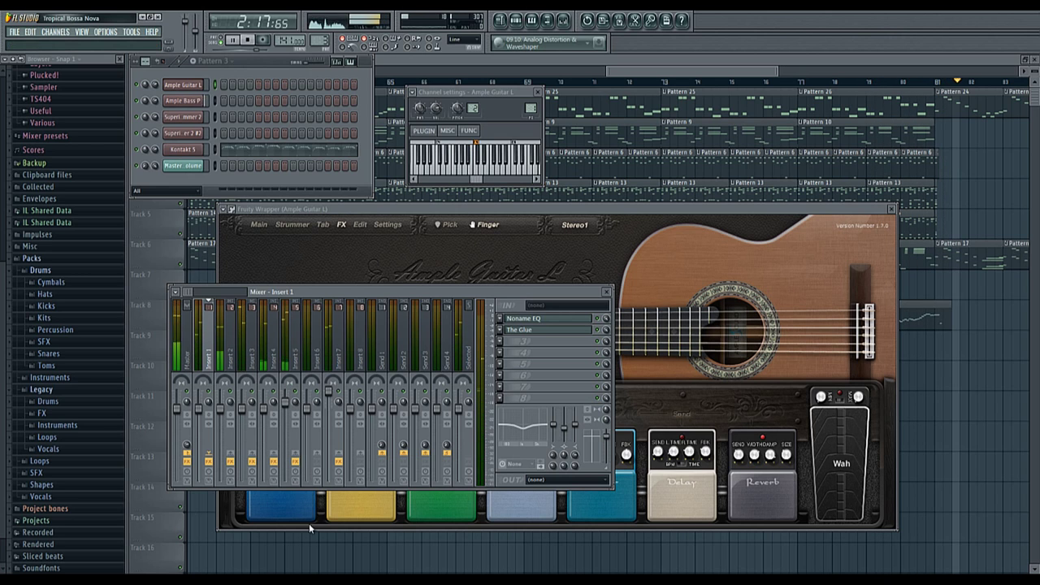
pyautogui.press('F12')
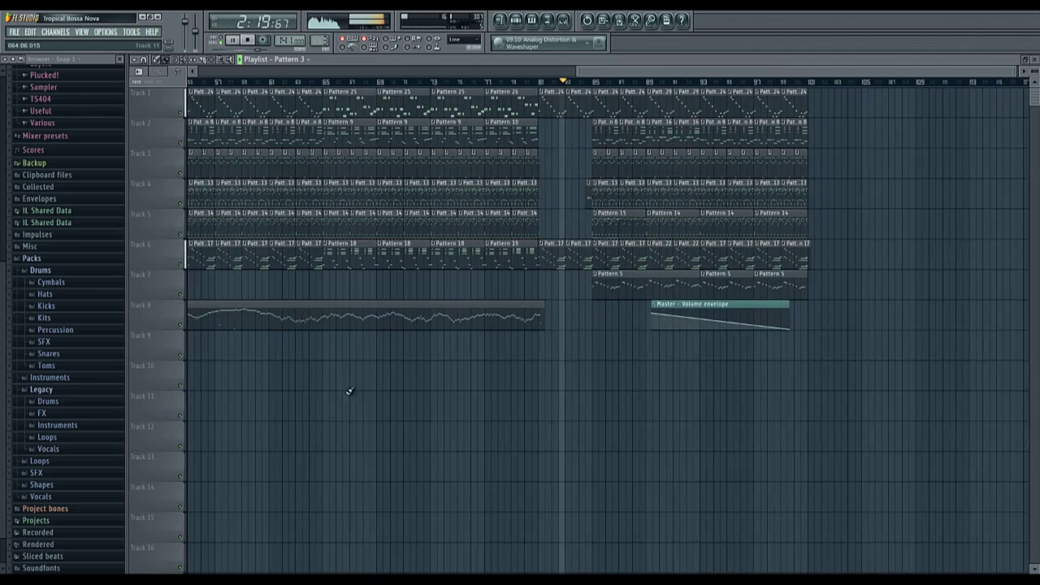
# Copy the Pattern 3 clip from the start of Track 7 to Track 9, starting in bar 88.
pyautogui.scroll(2, 650, 385)
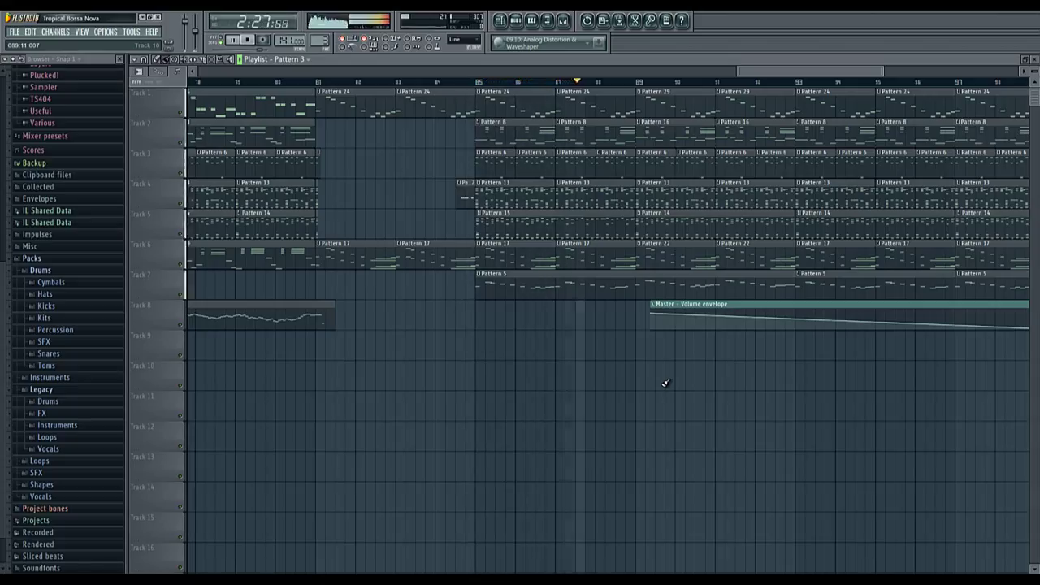
pyautogui.scroll(-4, 689, 399)
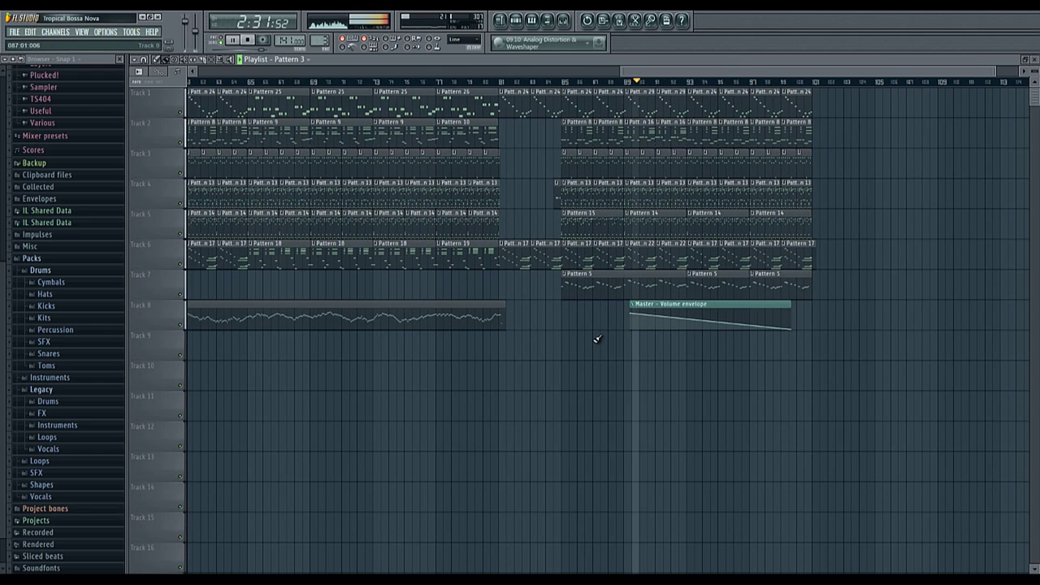
pyautogui.scroll(3, 597, 339)
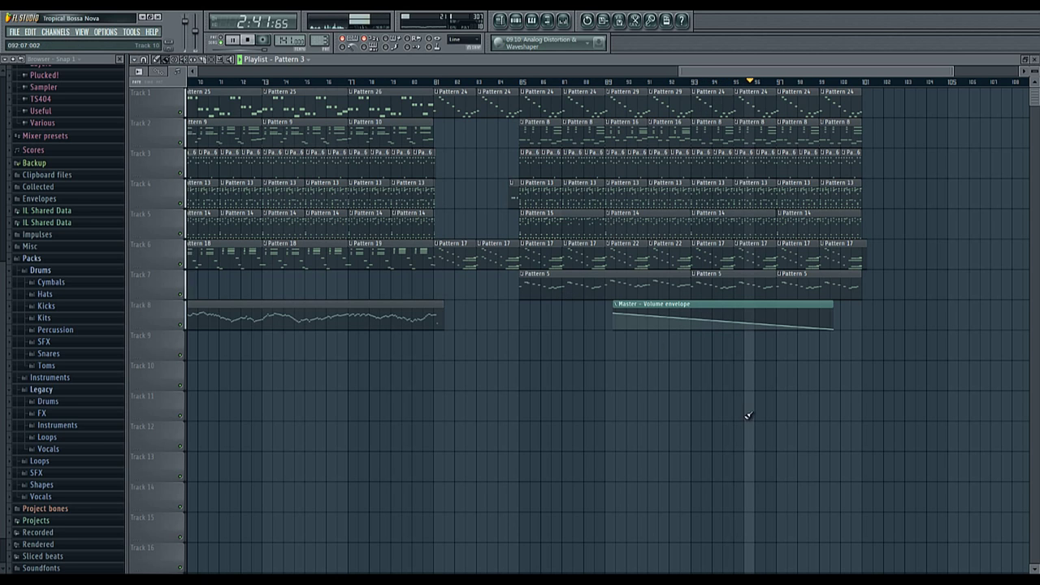
pyautogui.scroll(-4, 772, 443)
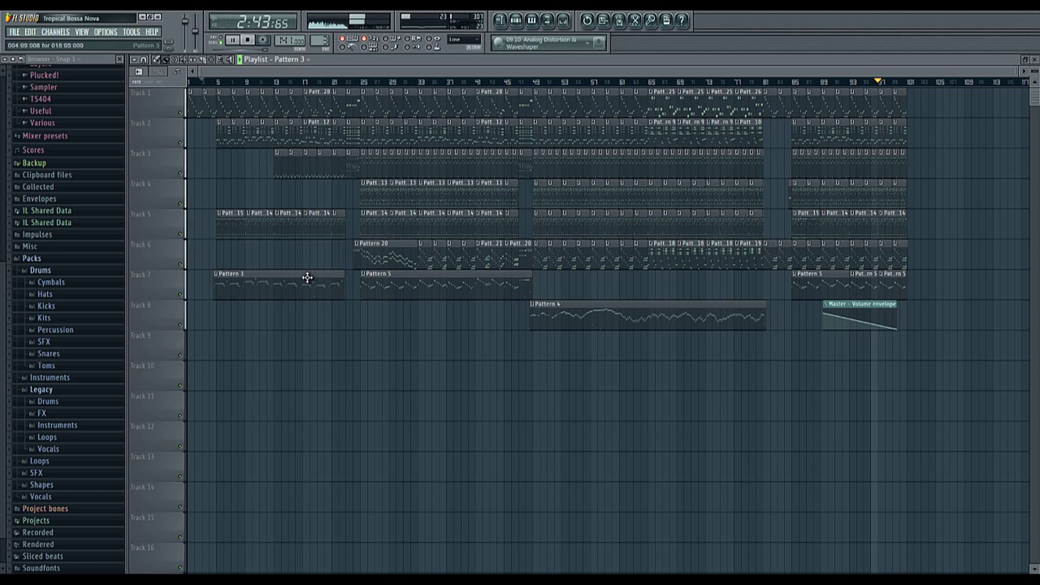
pyautogui.moveTo(307, 277); pyautogui.dragTo(693, 360)
pyautogui.scroll(3, 804, 341)
pyautogui.hotkey('ctrl', 'z')
pyautogui.keyDown('ctrl'); pyautogui.click(615, 377); pyautogui.keyUp('ctrl')
pyautogui.scroll(5, 778, 349)
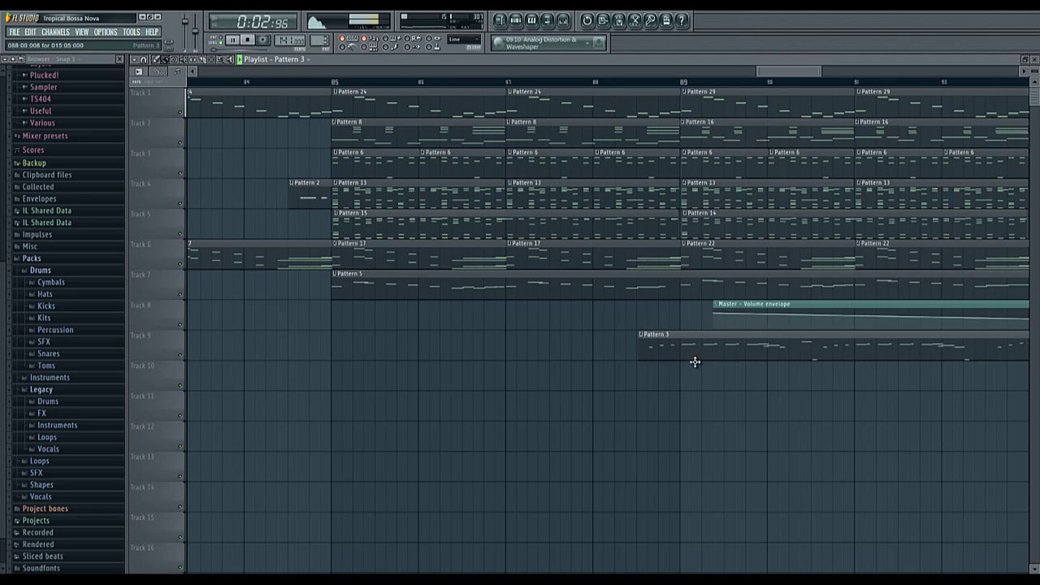
# Move the Pattern 5 clips that start at bar 85 from Track 7 down to Track 10, keeping their timing.
pyautogui.scroll(-3, 702, 408)
pyautogui.scroll(-3, 703, 408)
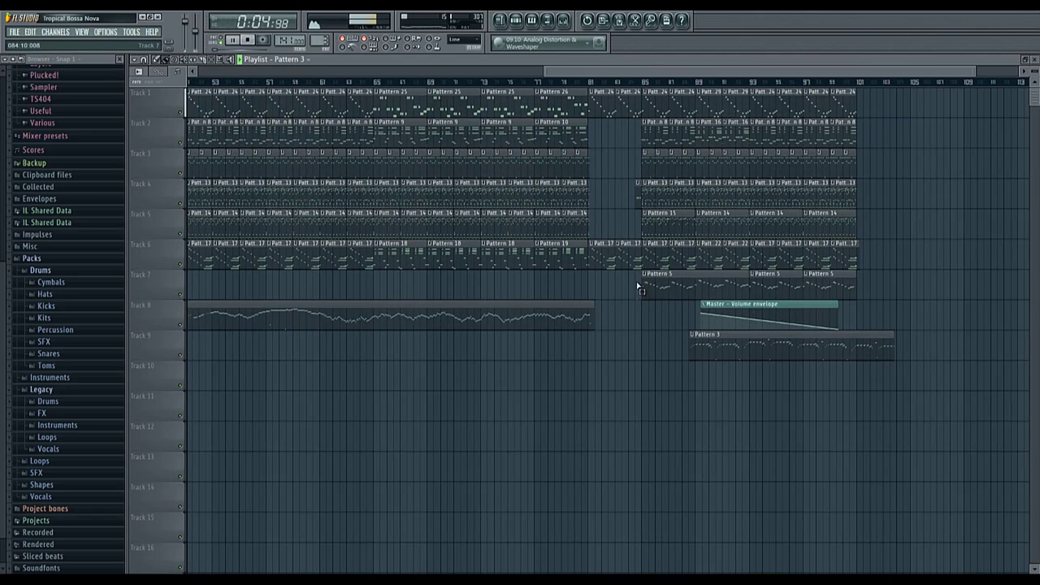
pyautogui.moveTo(638, 286); pyautogui.dragTo(777, 284)
pyautogui.scroll(4, 610, 325)
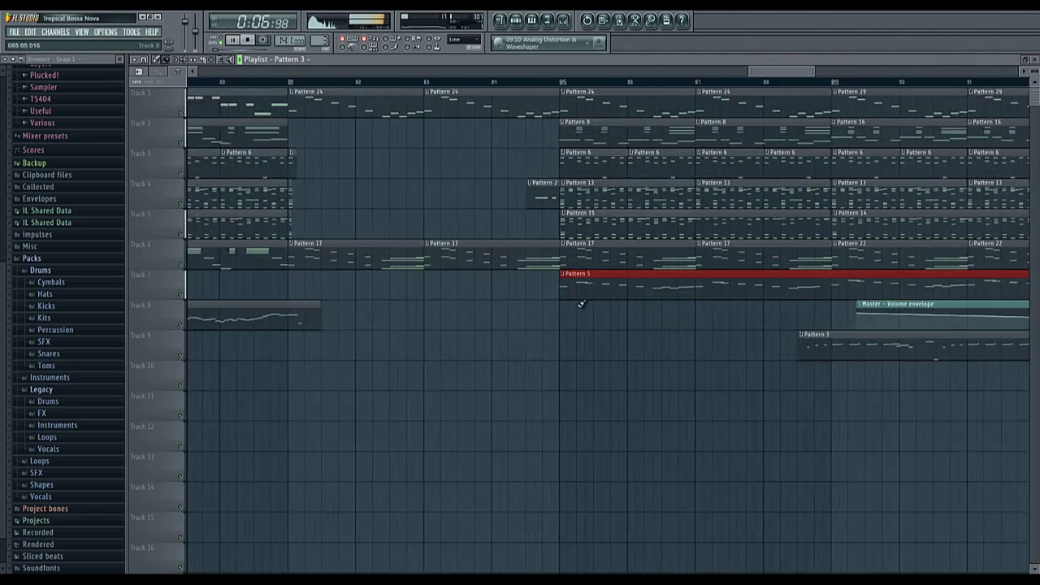
pyautogui.scroll(2, 581, 303)
pyautogui.moveTo(573, 285); pyautogui.dragTo(571, 379)
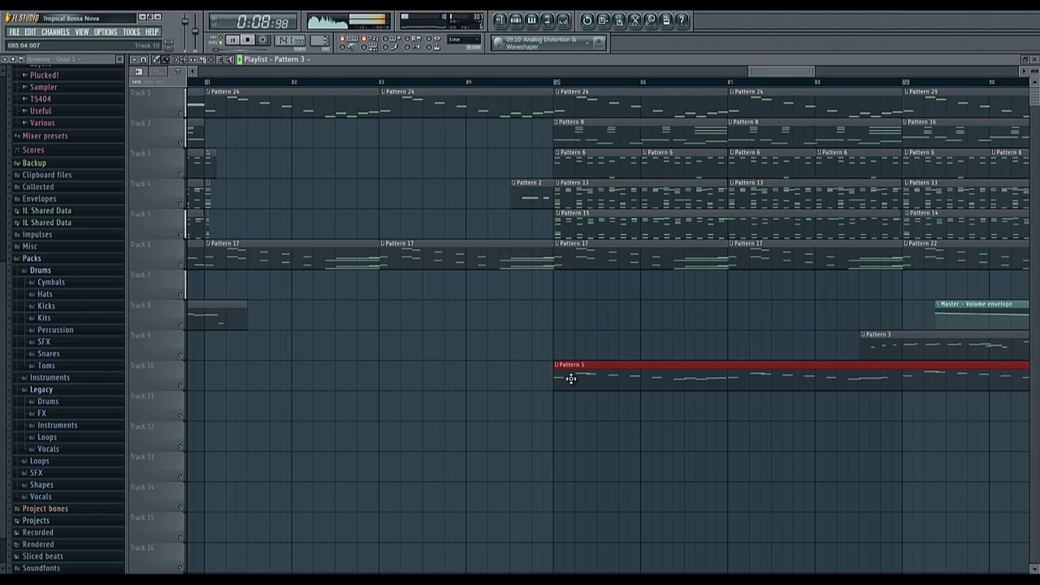
# Deselect the moved Pattern 5 clips and mute Track 10.
pyautogui.scroll(-6, 568, 377)
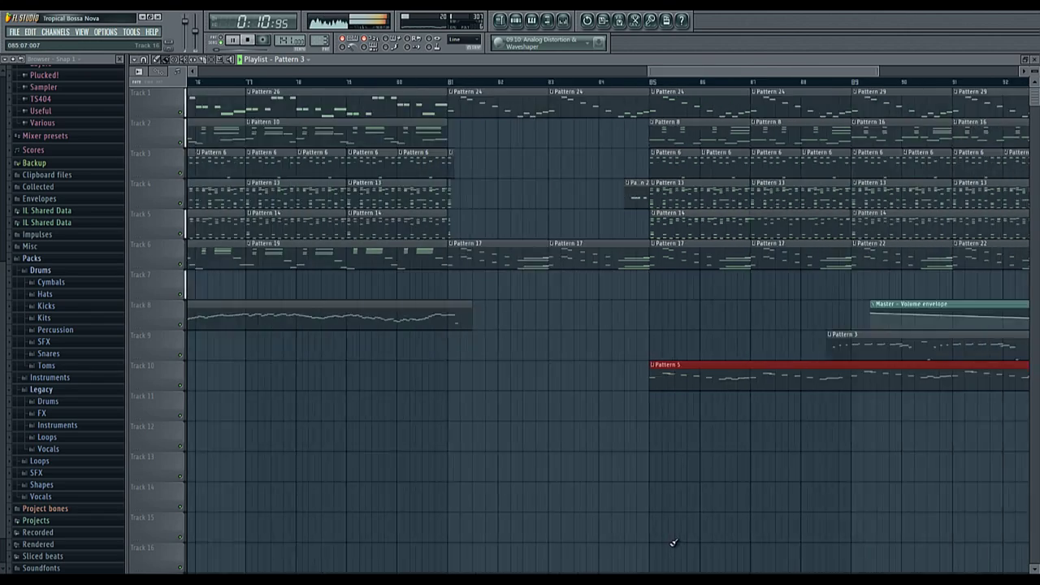
pyautogui.scroll(-1, 650, 494)
pyautogui.hotkey('ctrl', 'd')
pyautogui.click(180, 385)
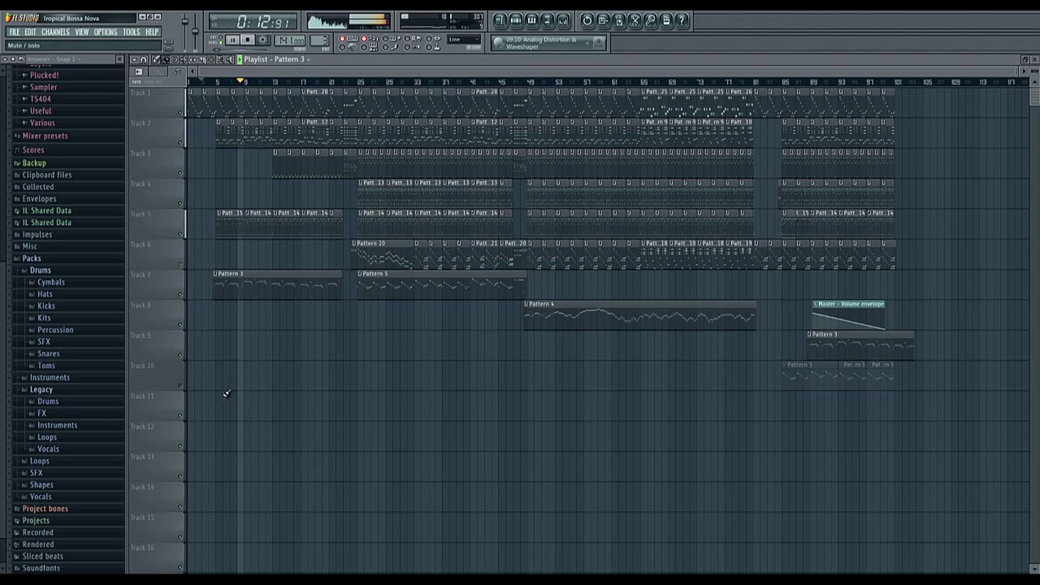
# Stop playback and move all clips on Tracks 1 to 6 from bar 89 onward four bars later to bar 93.
pyautogui.scroll(2, 848, 374)
pyautogui.scroll(5, 848, 374)
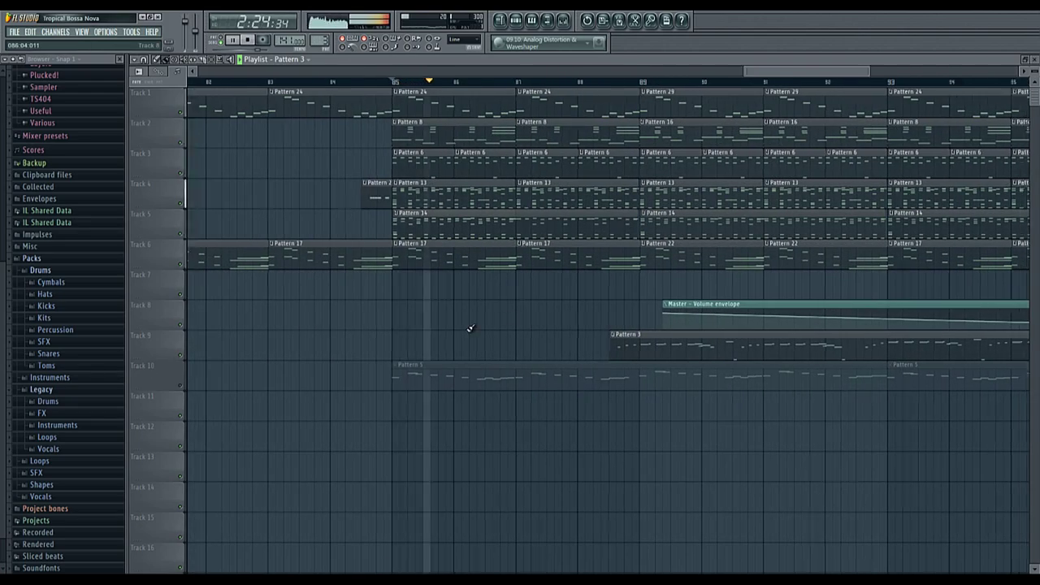
pyautogui.scroll(-3, 528, 325)
pyautogui.scroll(3, 487, 330)
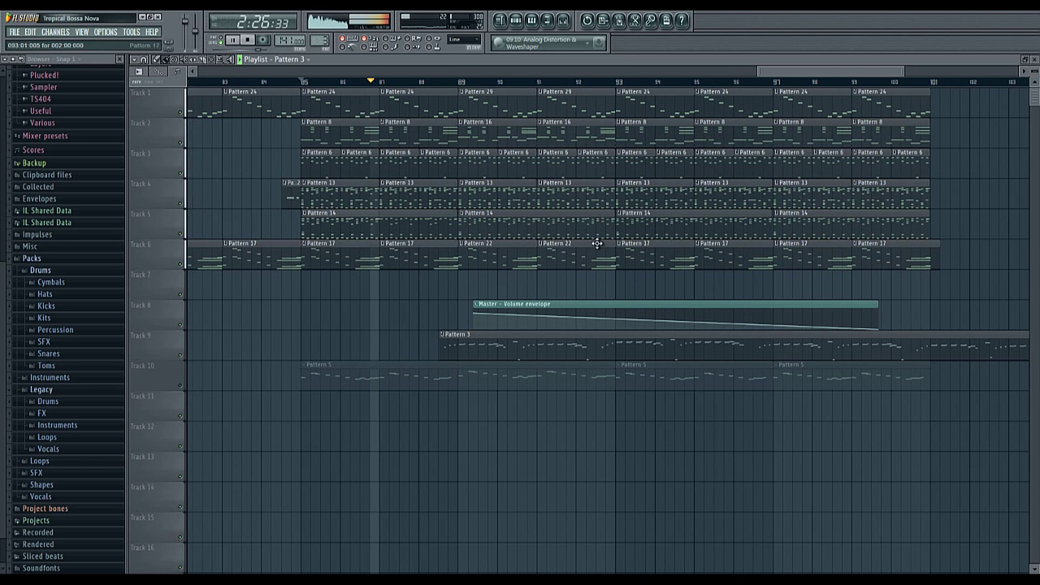
pyautogui.press('space')
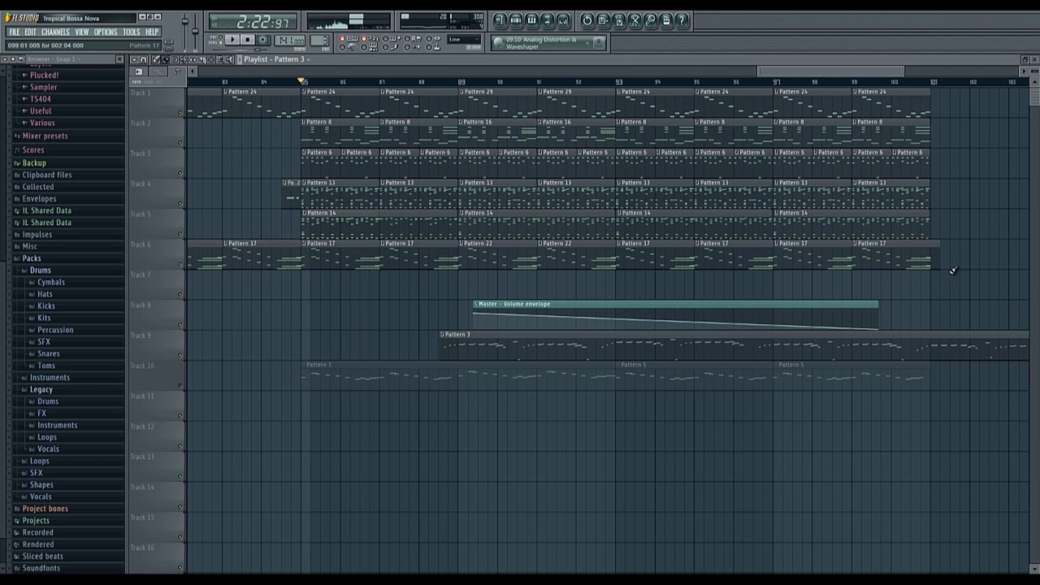
pyautogui.moveTo(934, 269); pyautogui.dragTo(633, 107)
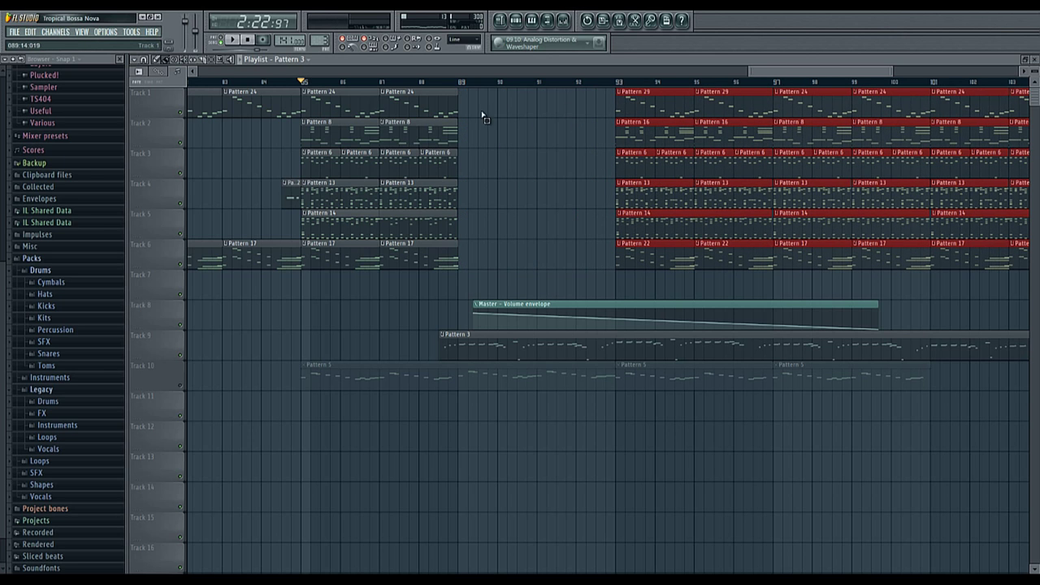
# Duplicate the bar 85 to 88 clips on Tracks 1 to 6 into the gap starting at bar 89.
pyautogui.moveTo(491, 88); pyautogui.dragTo(321, 268)
pyautogui.hotkey('ctrl', 'b')
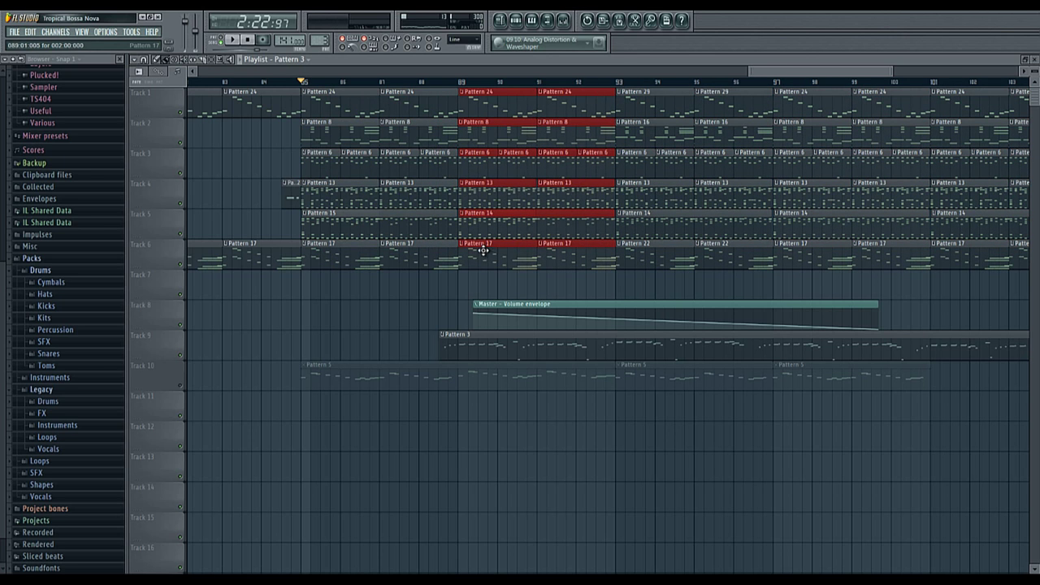
# Play the song from bar 88 to check the extended ending on Tracks 1 to 6 with Pattern 3, and stop playback.
pyautogui.click(421, 82)
pyautogui.press('space')
pyautogui.hotkey('ctrl', 'd')
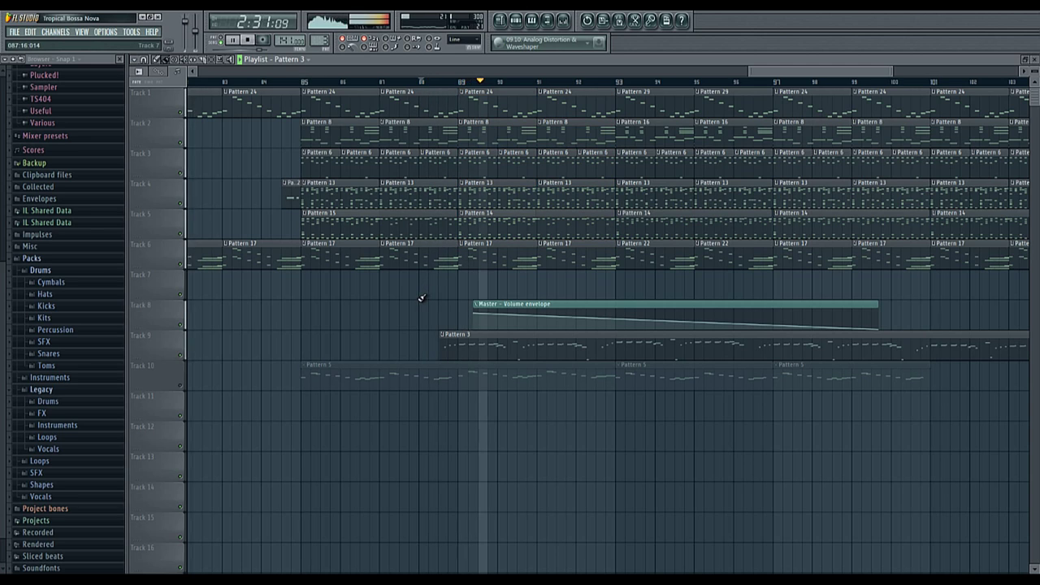
pyautogui.scroll(-3, 422, 295)
pyautogui.scroll(3, 426, 298)
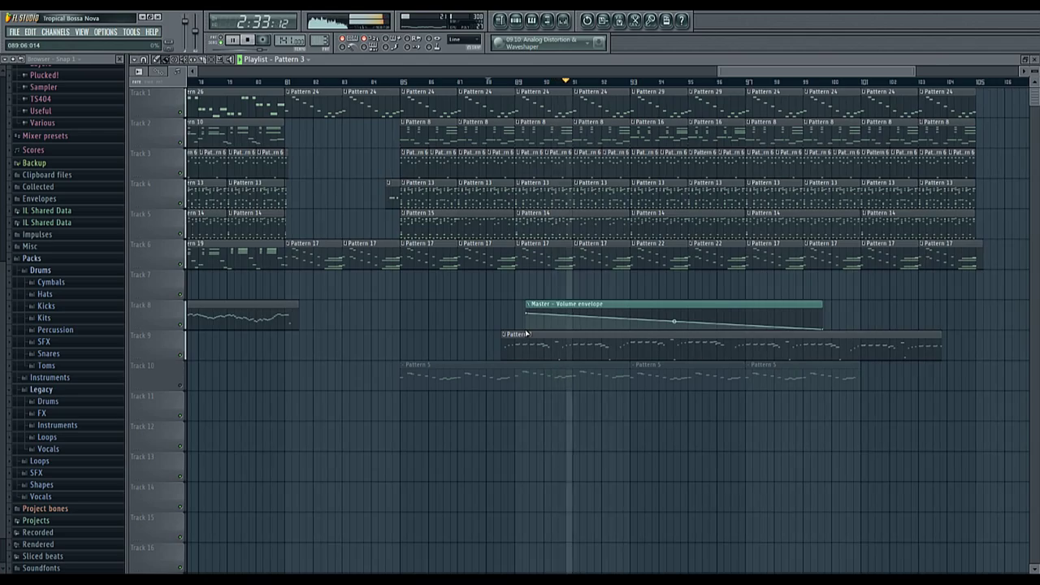
pyautogui.scroll(2, 529, 333)
pyautogui.scroll(-3, 552, 321)
pyautogui.scroll(2, 655, 230)
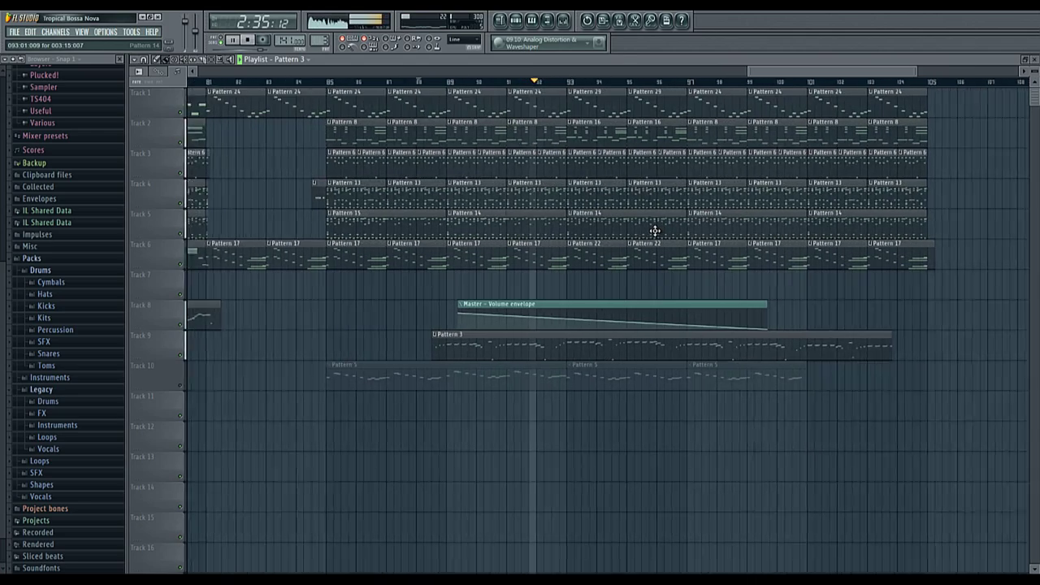
pyautogui.scroll(-1, 655, 231)
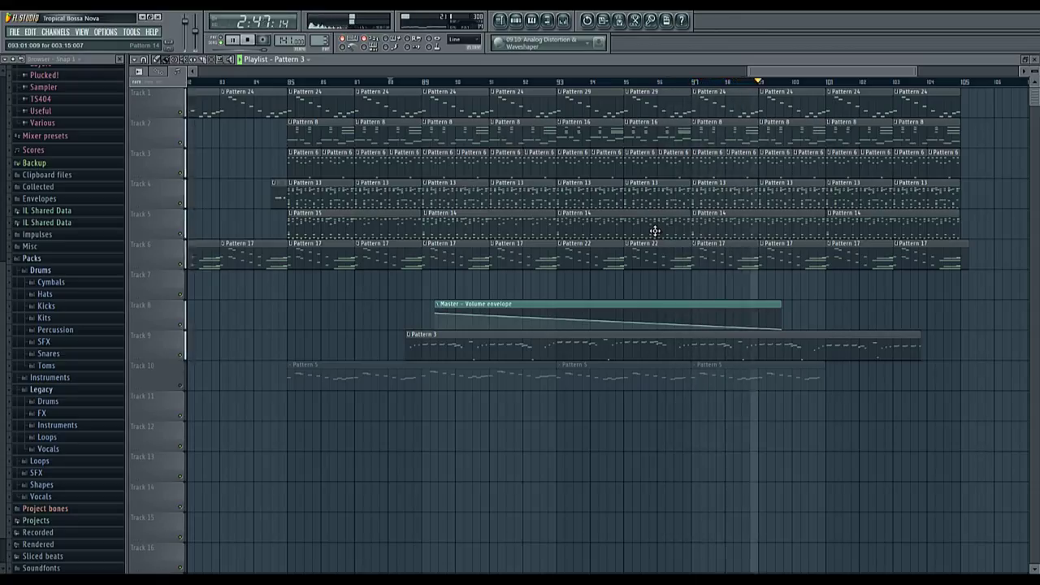
pyautogui.press('space')
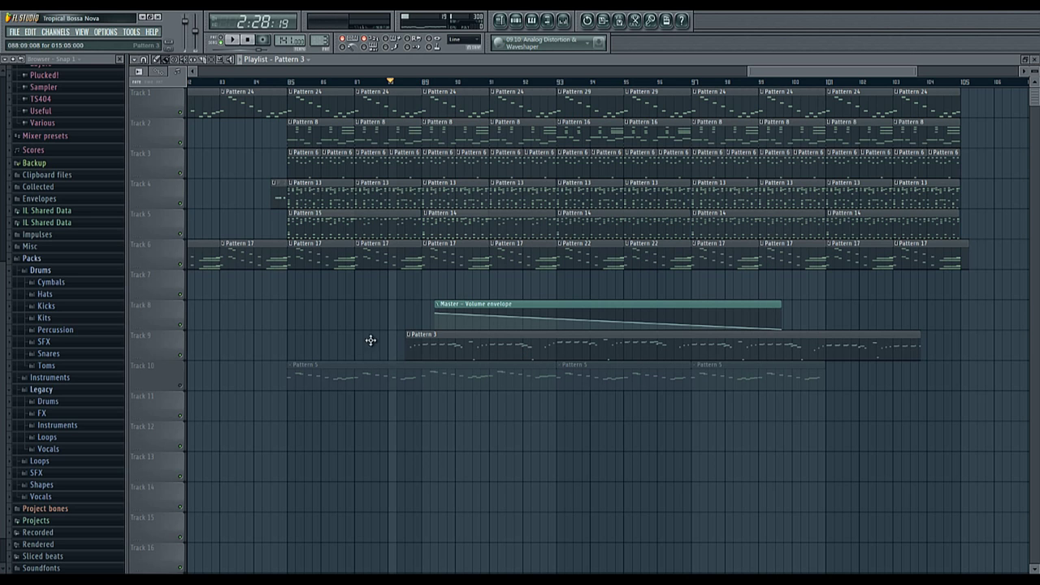
# Make the Pattern 3 clip on Track 9 unique and show its Kontakt 5 notes in the piano roll.
pyautogui.scroll(4, 357, 341)
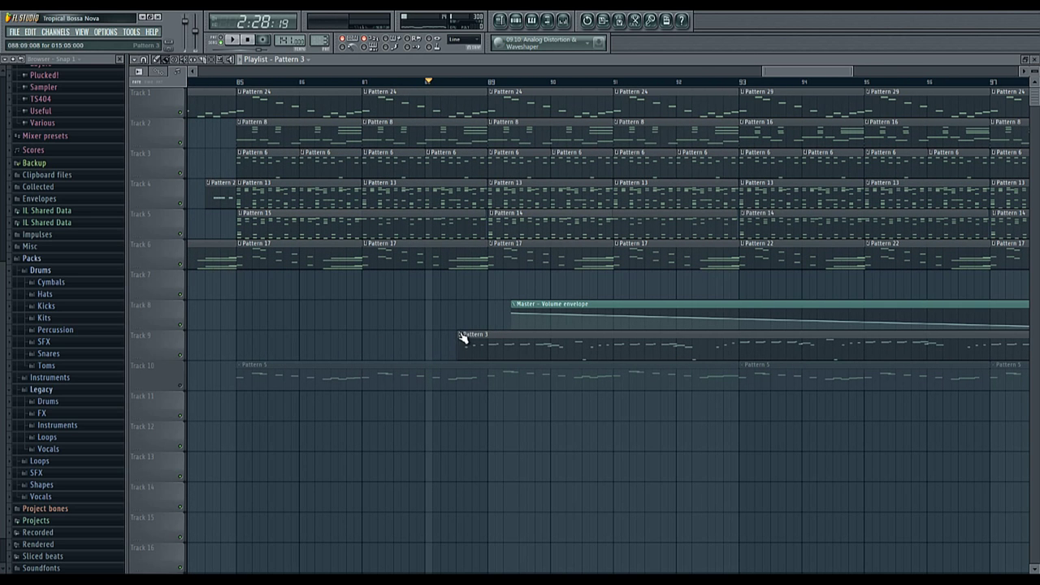
pyautogui.click(461, 337)
pyautogui.click(487, 393)
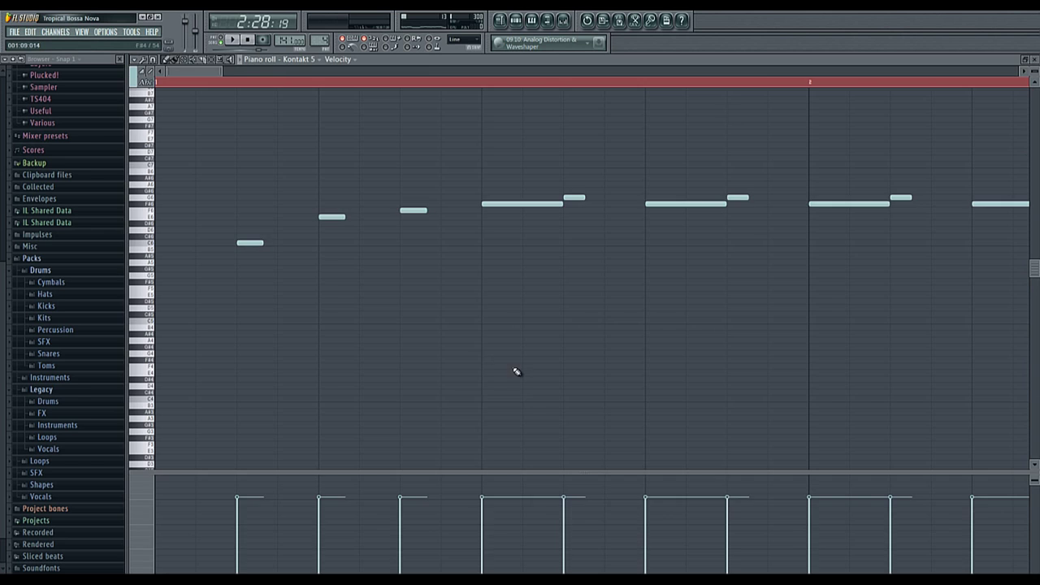
# Assign all notes in the pattern to colour group / MIDI channel 3.
pyautogui.hotkey('ctrl', 'a')
pyautogui.scroll(-3, 516, 371)
pyautogui.click(133, 78)
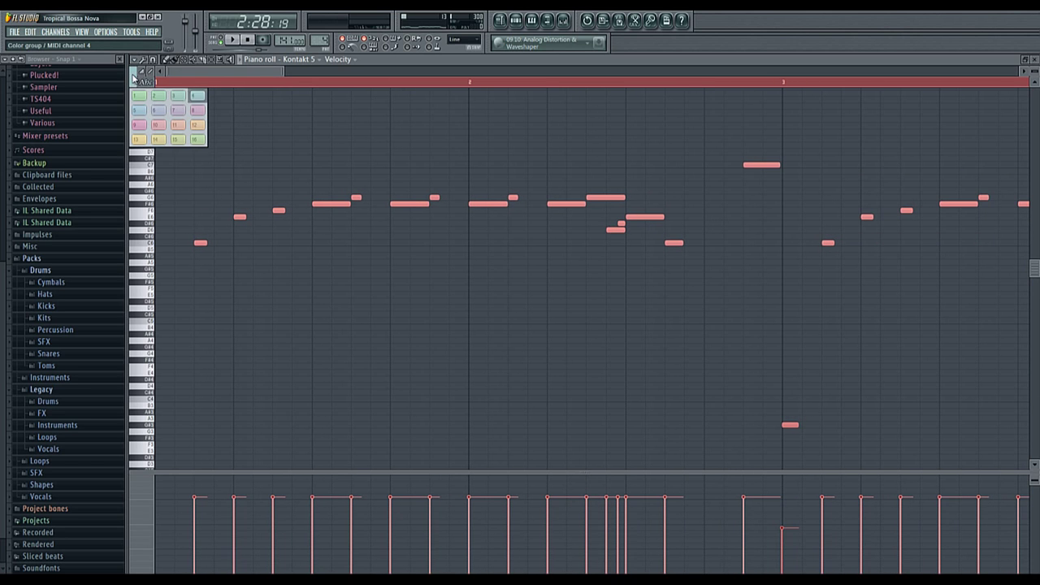
pyautogui.click(177, 97)
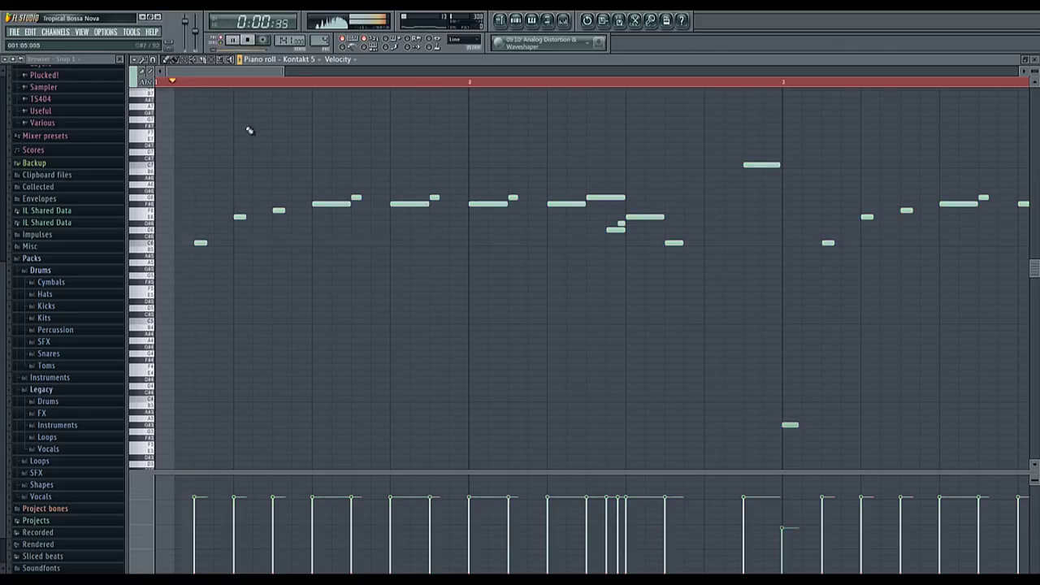
# Reassign all notes in the pattern to colour group / MIDI channel 2.
pyautogui.hotkey('ctrl', 'a')
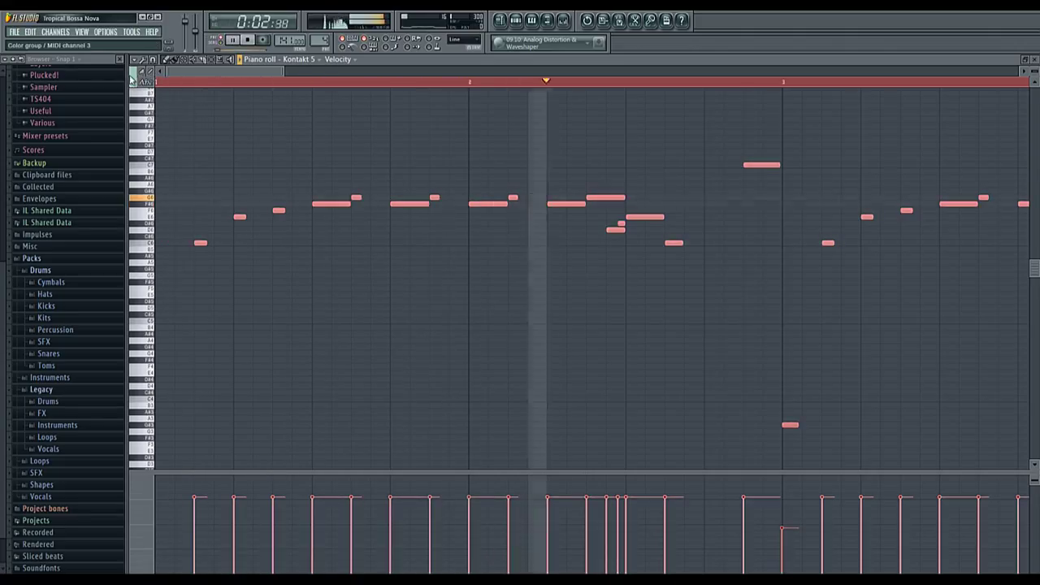
pyautogui.click(134, 77)
pyautogui.click(166, 94)
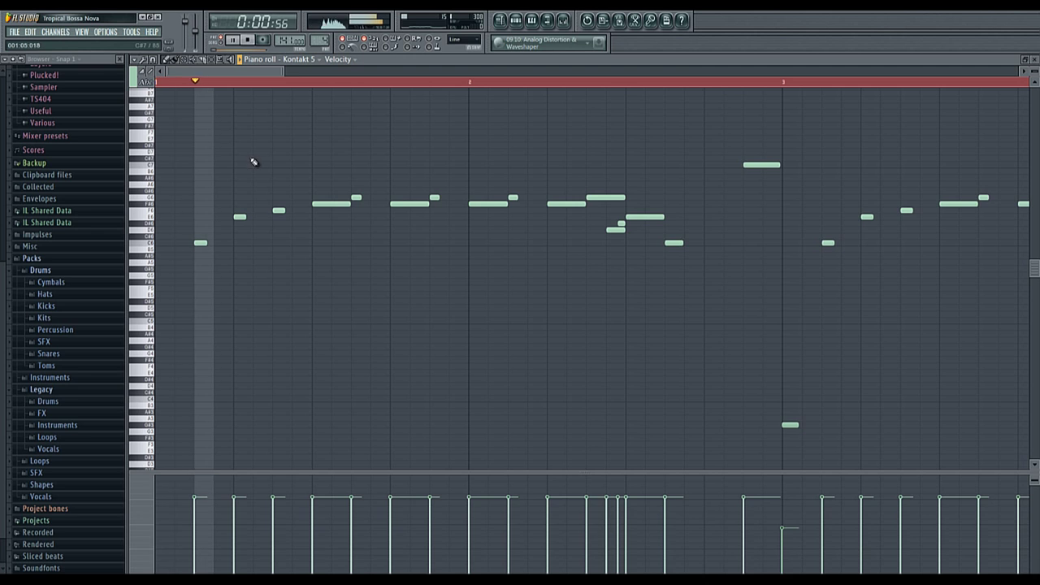
# Play the pattern in the piano roll to audition the reassigned Kontakt 5 notes.
pyautogui.scroll(-6, 254, 162)
pyautogui.press('space')
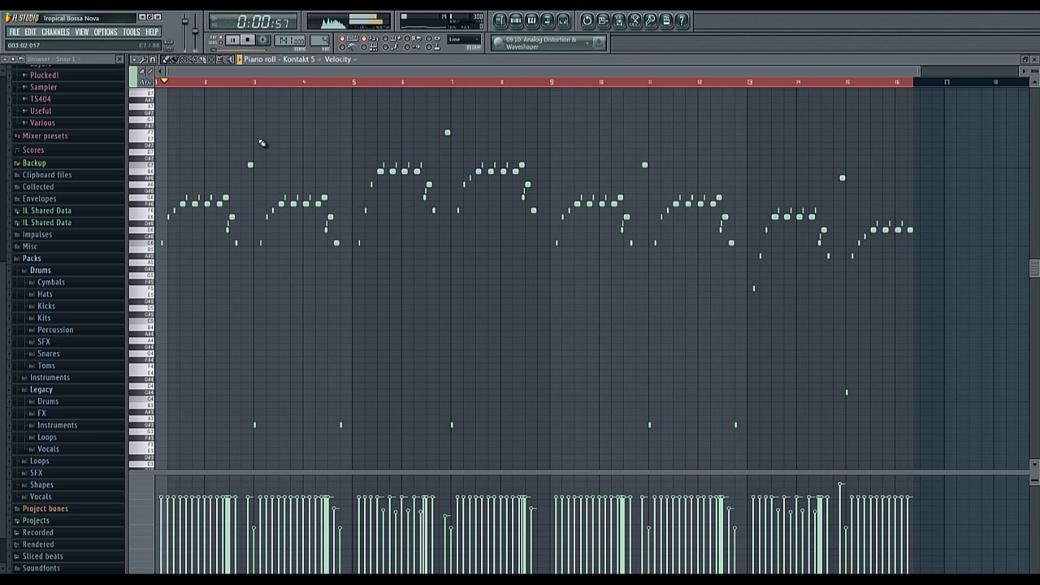
pyautogui.scroll(3, 242, 135)
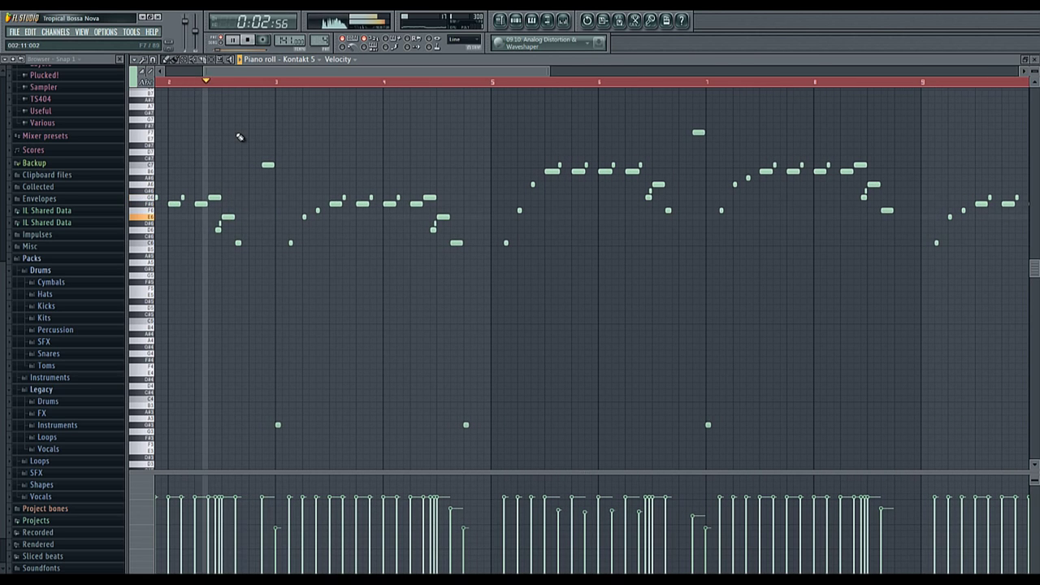
# Return to the playlist and play the song from bar 85.
pyautogui.click(500, 19)
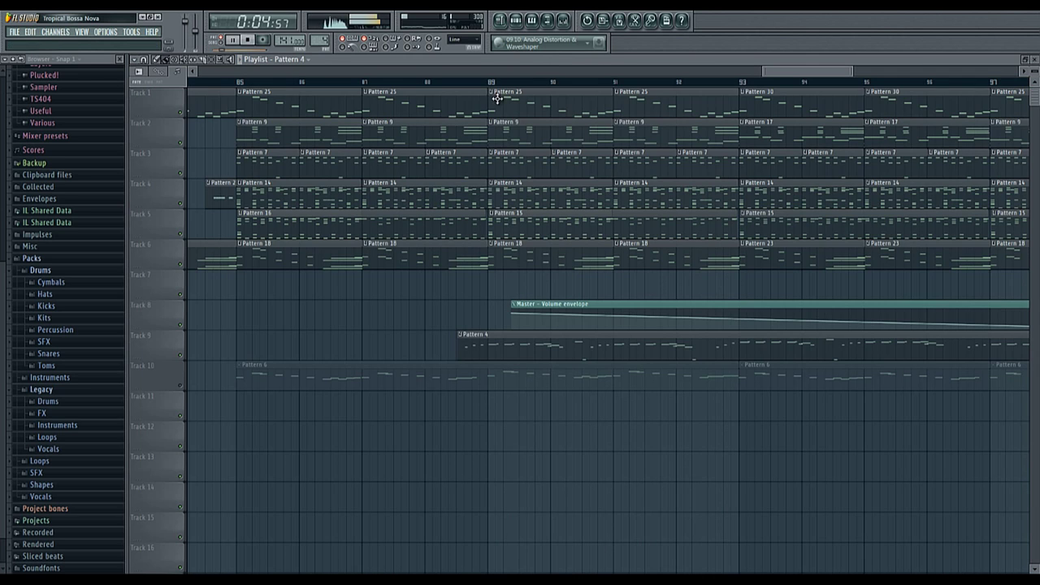
pyautogui.scroll(2, 252, 298)
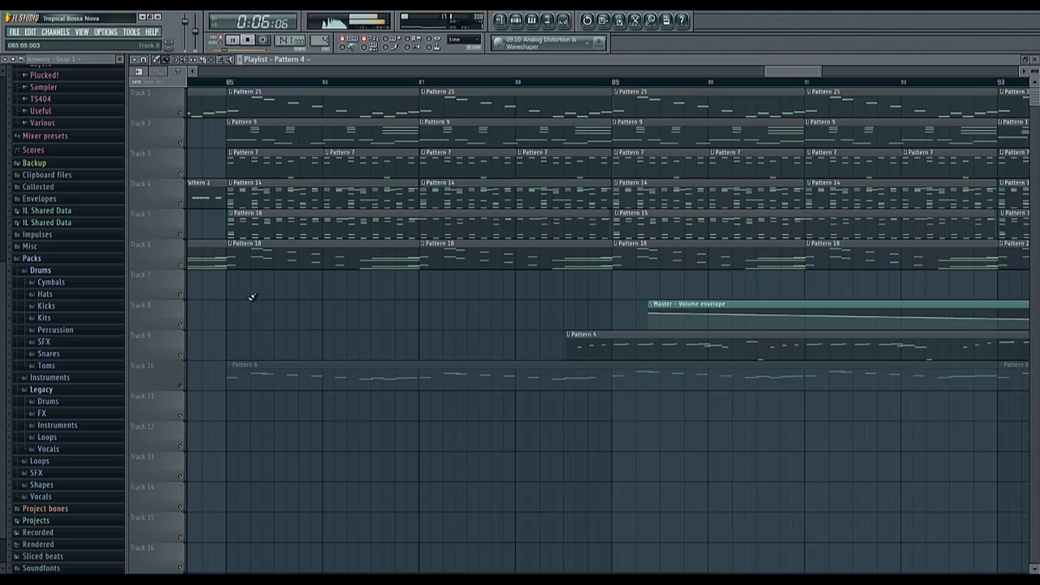
pyautogui.click(228, 82)
pyautogui.scroll(-2, 579, 299)
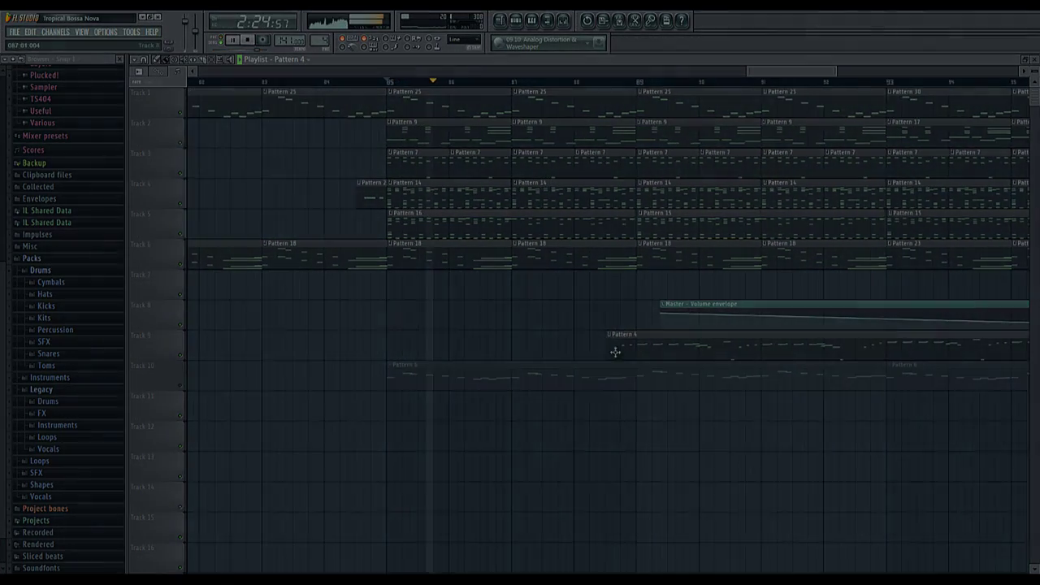